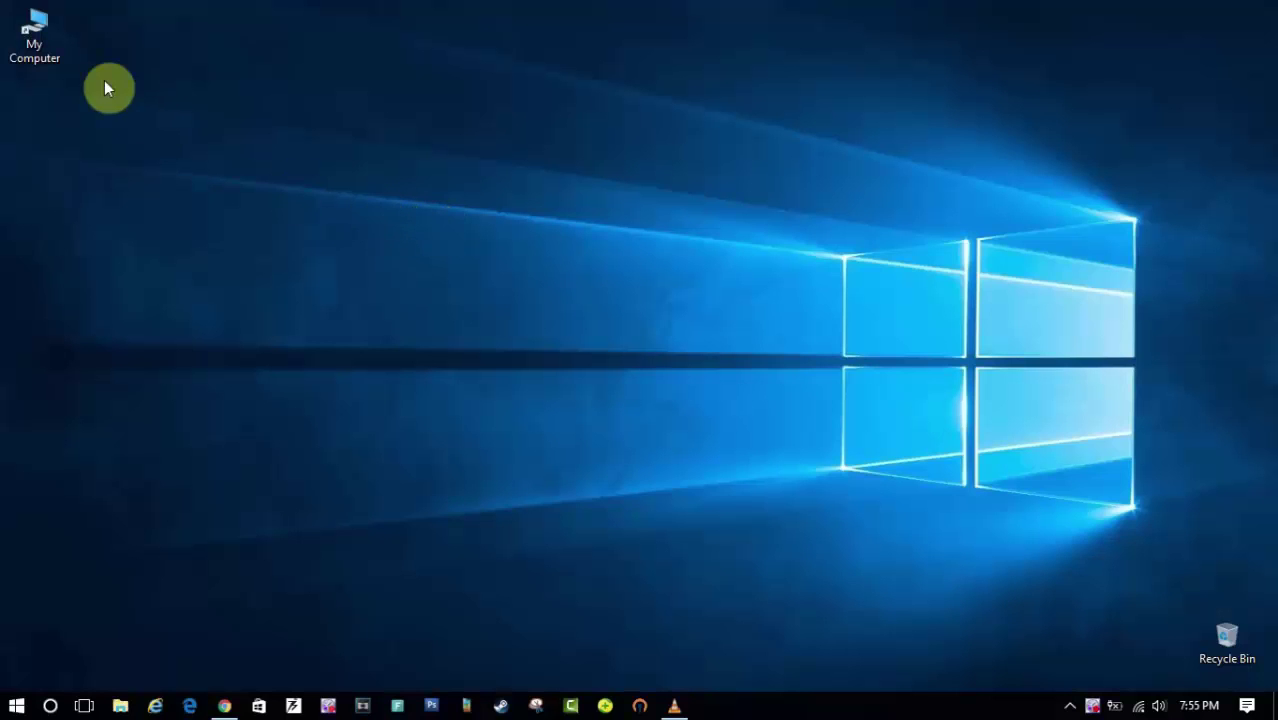
- Quick-format the TOSHIBA (D:) drive as FAT32 with an 8192-byte allocation unit size
double_click(40, 50)
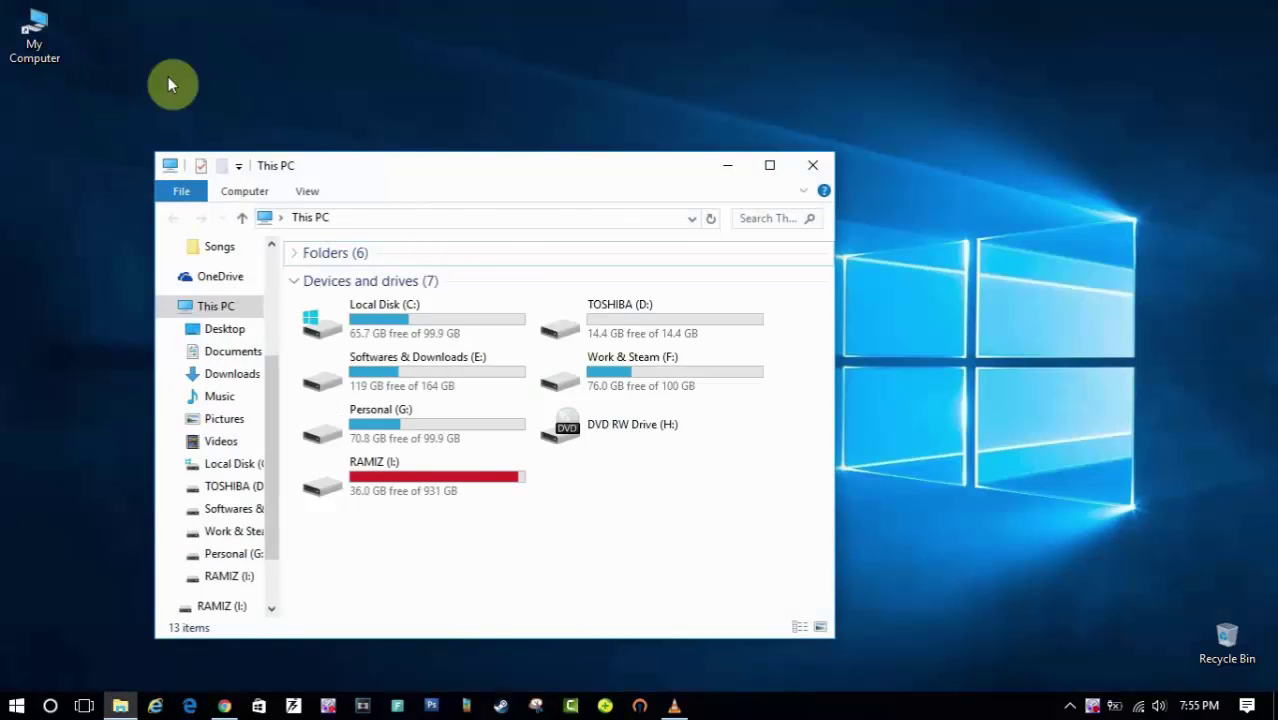
click(628, 308)
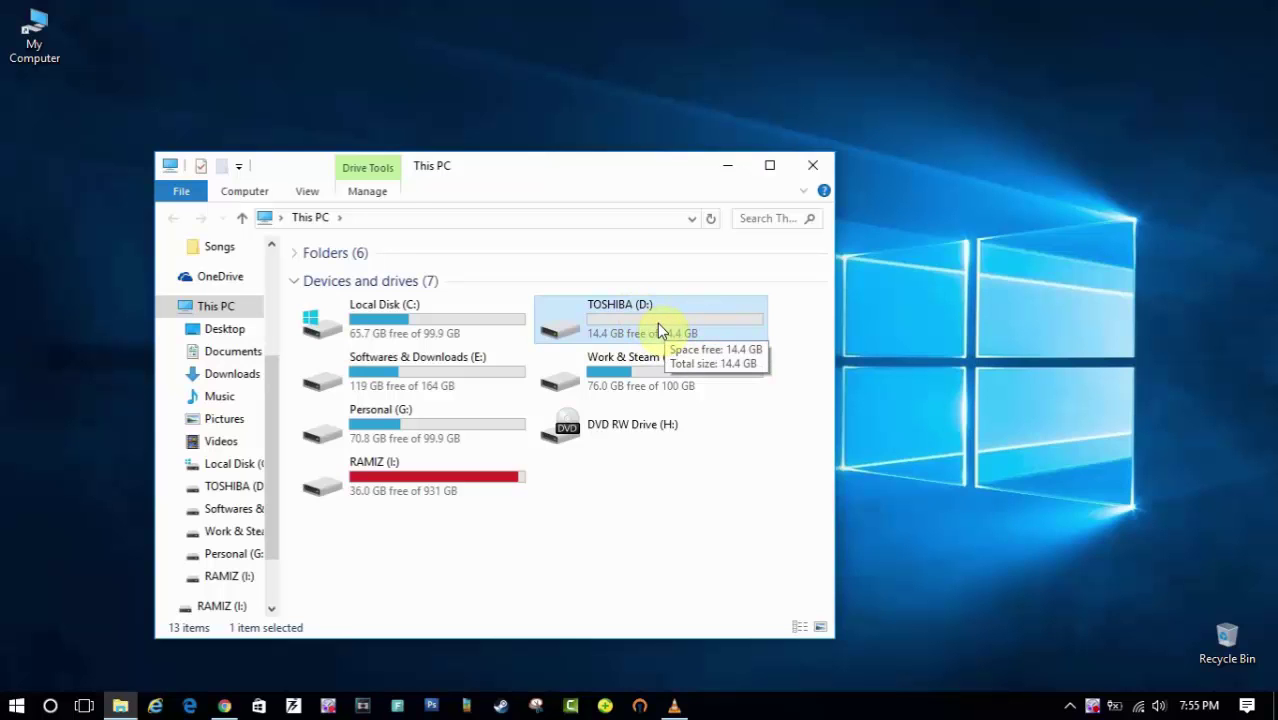
right_click(657, 322)
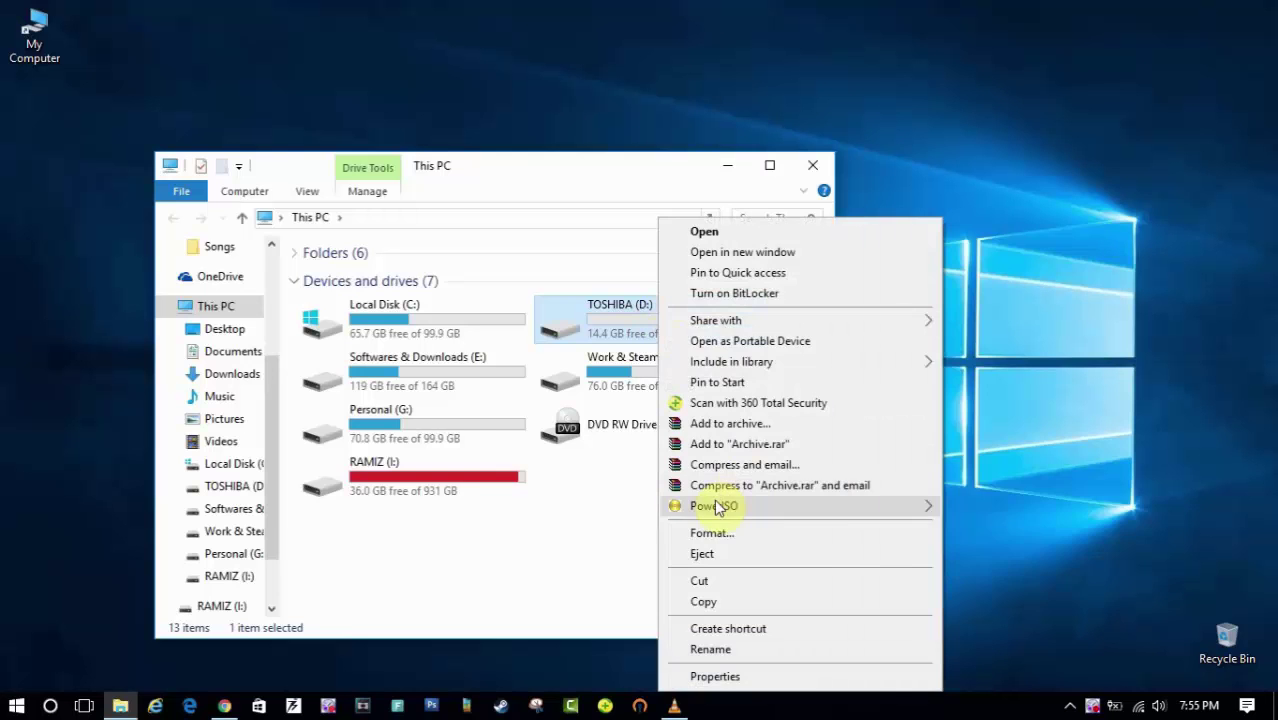
click(713, 535)
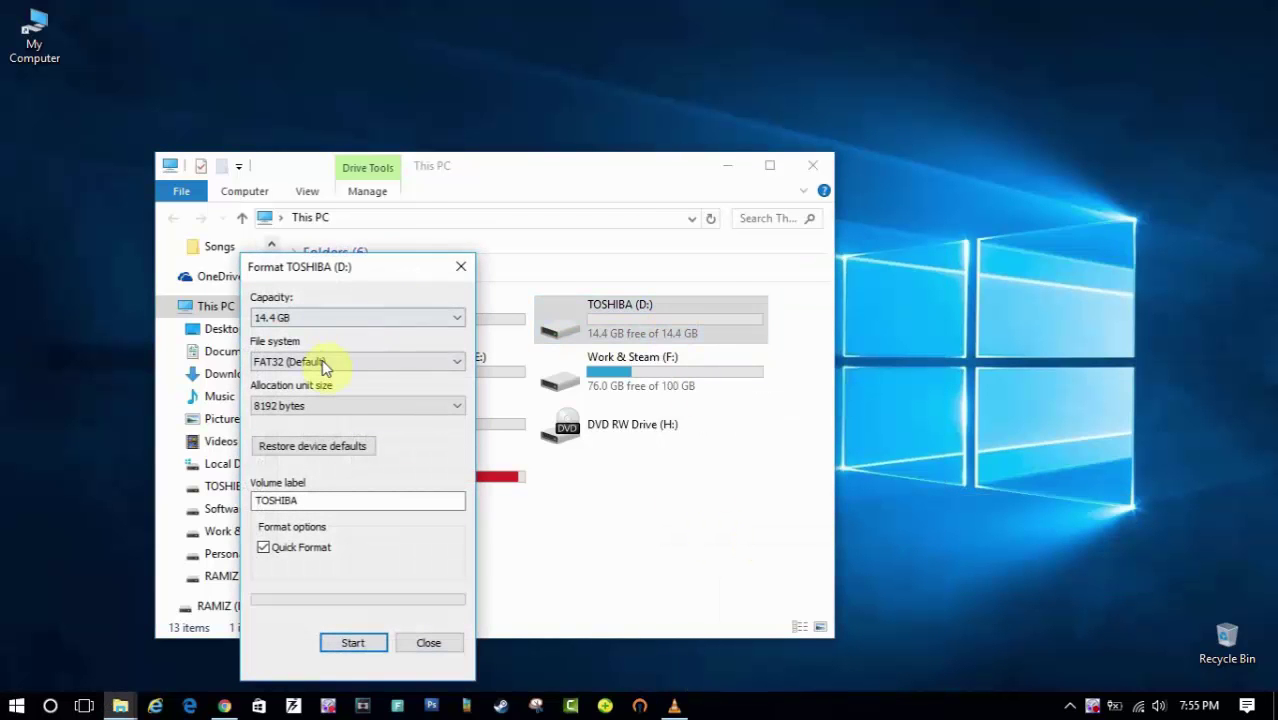
click(322, 364)
click(300, 391)
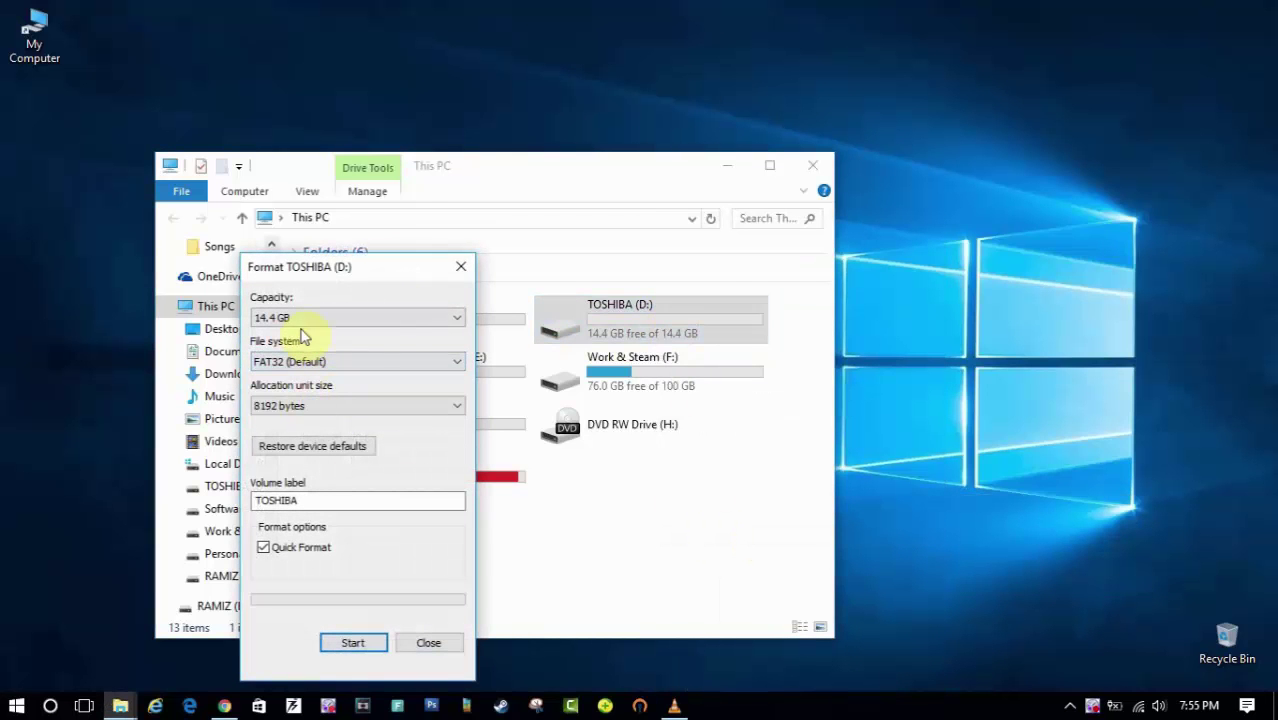
click(352, 643)
click(690, 364)
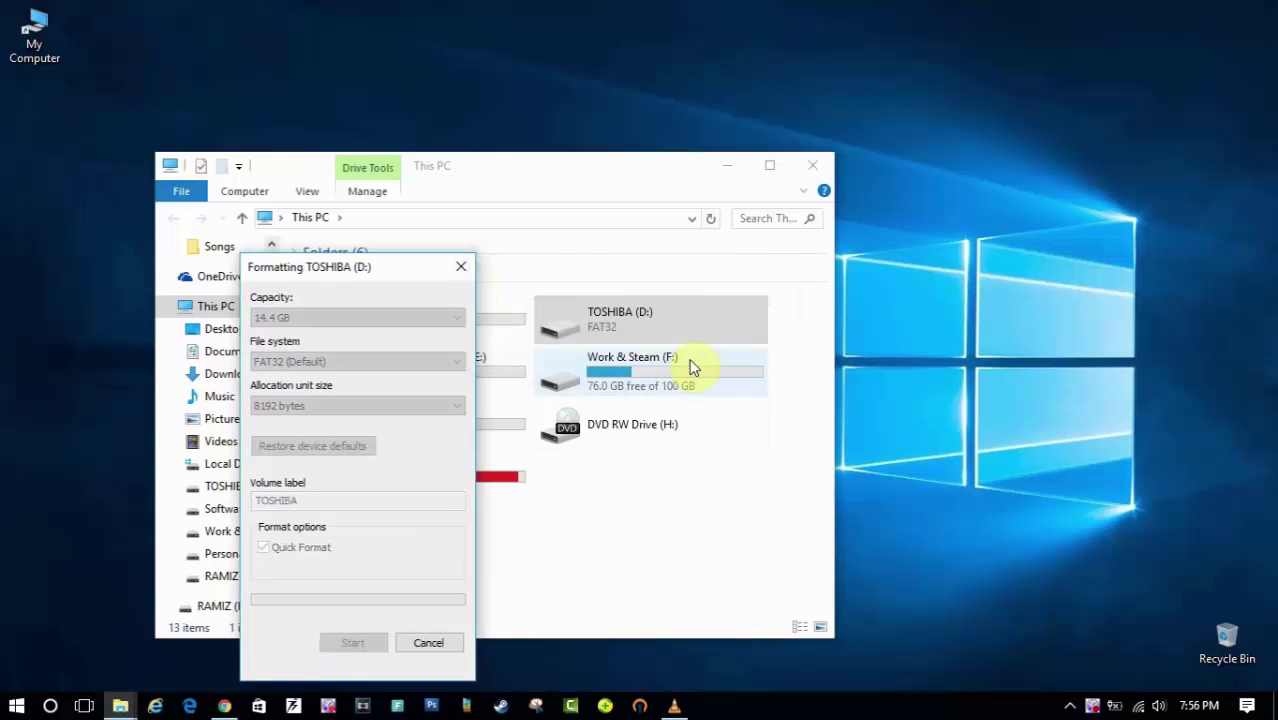
click(738, 352)
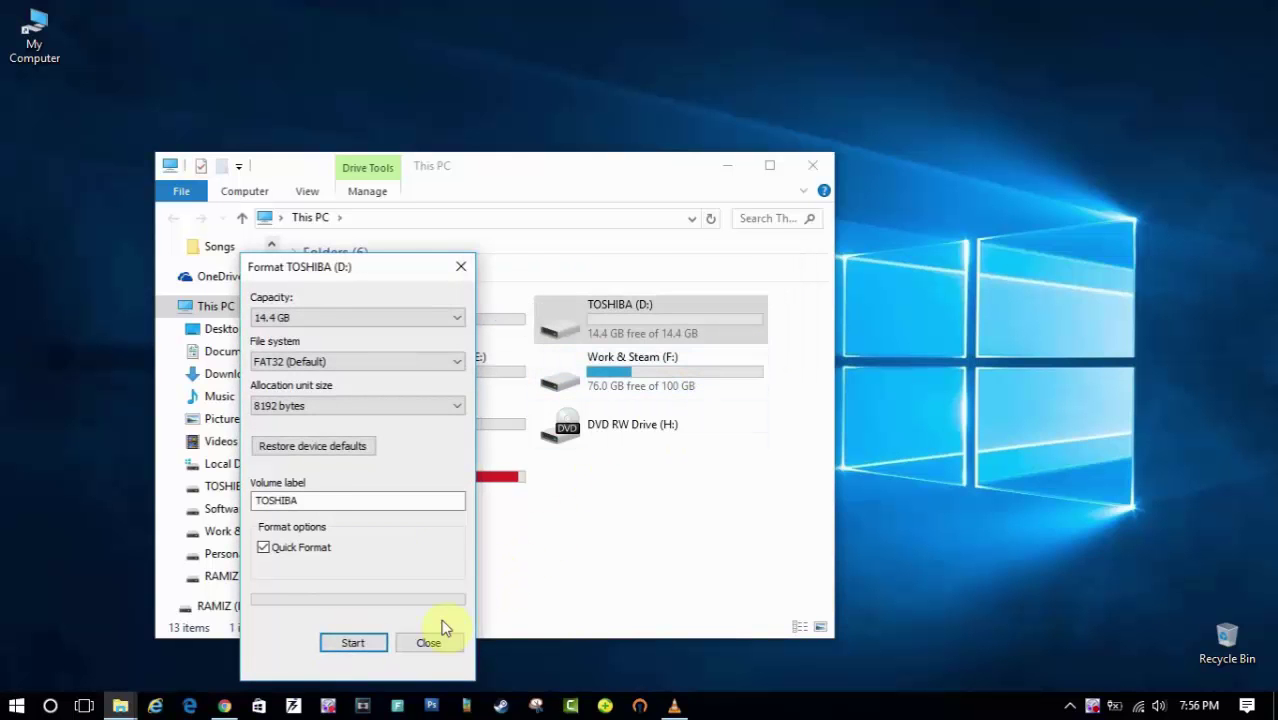
click(428, 642)
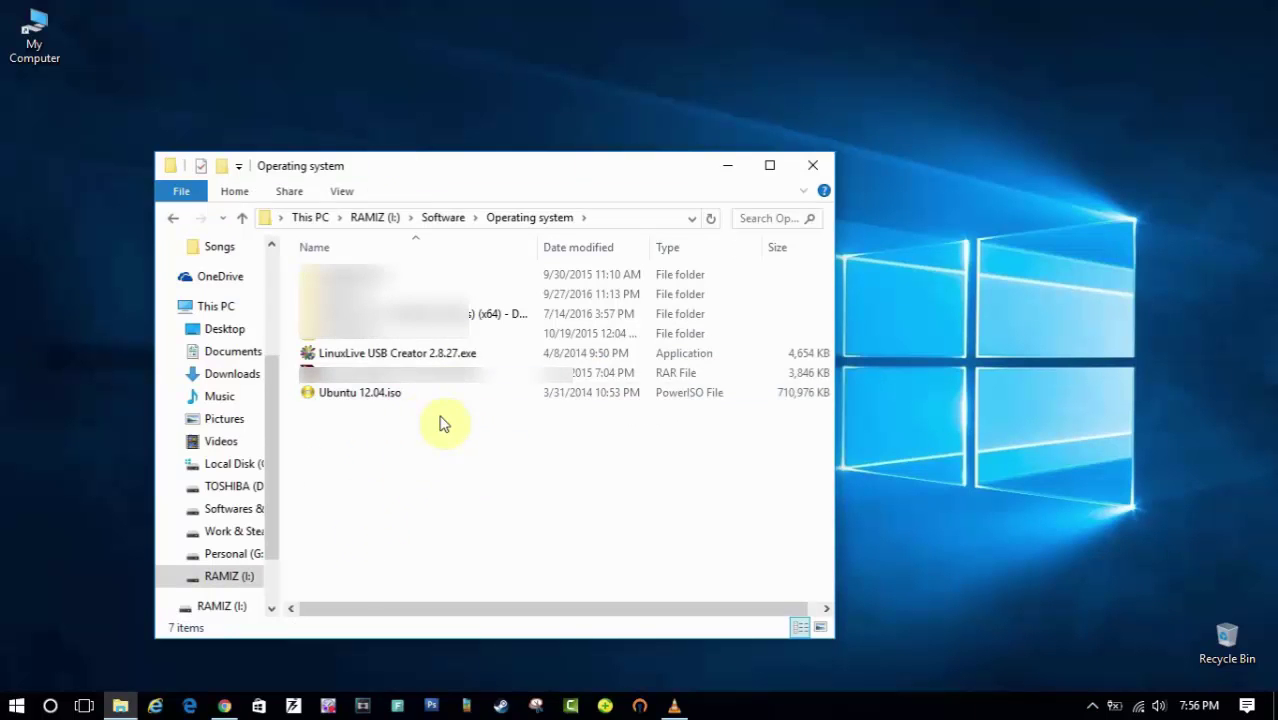
- Find LiLi USB Creator by searching for "li" and launch it
click(455, 356)
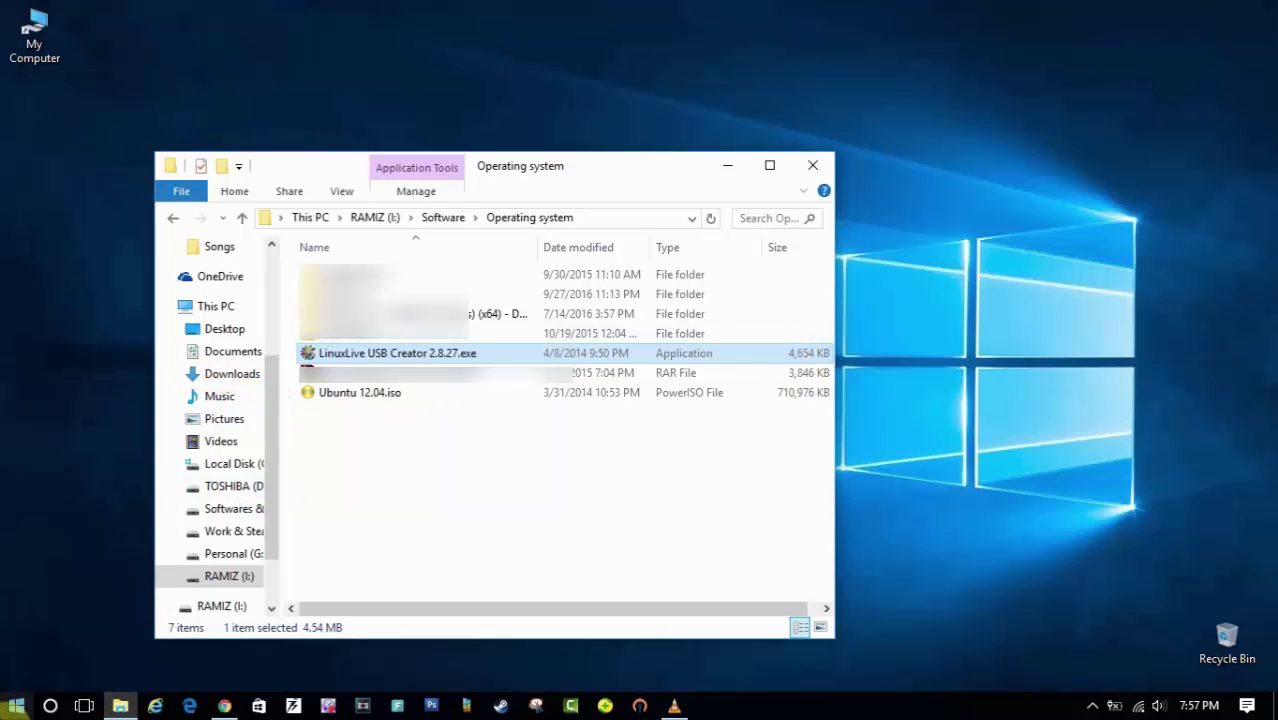
click(16, 706)
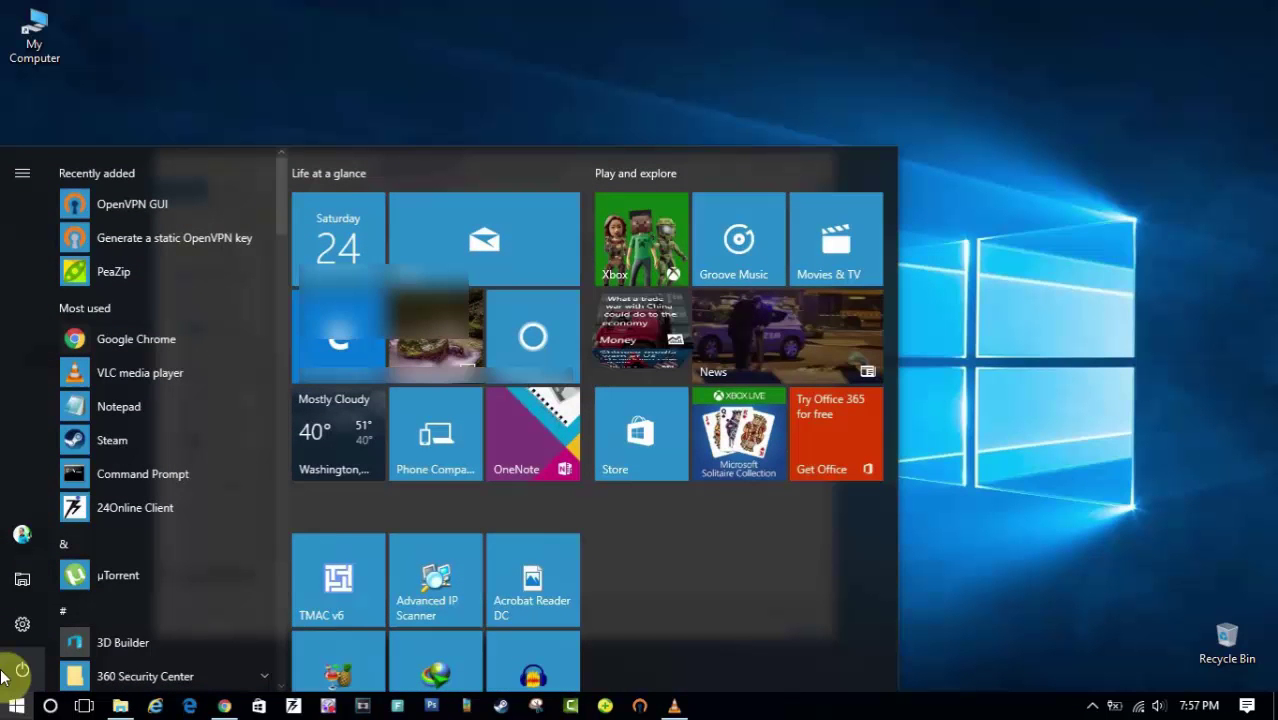
text(li)
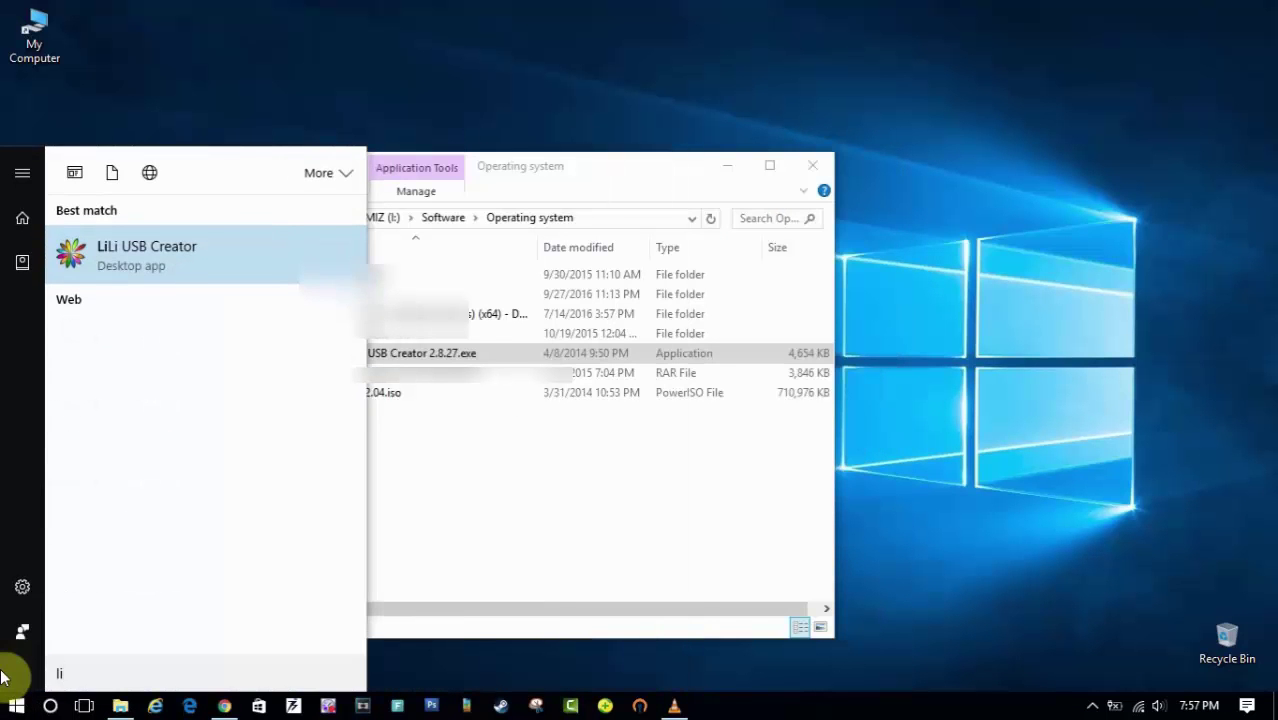
click(190, 262)
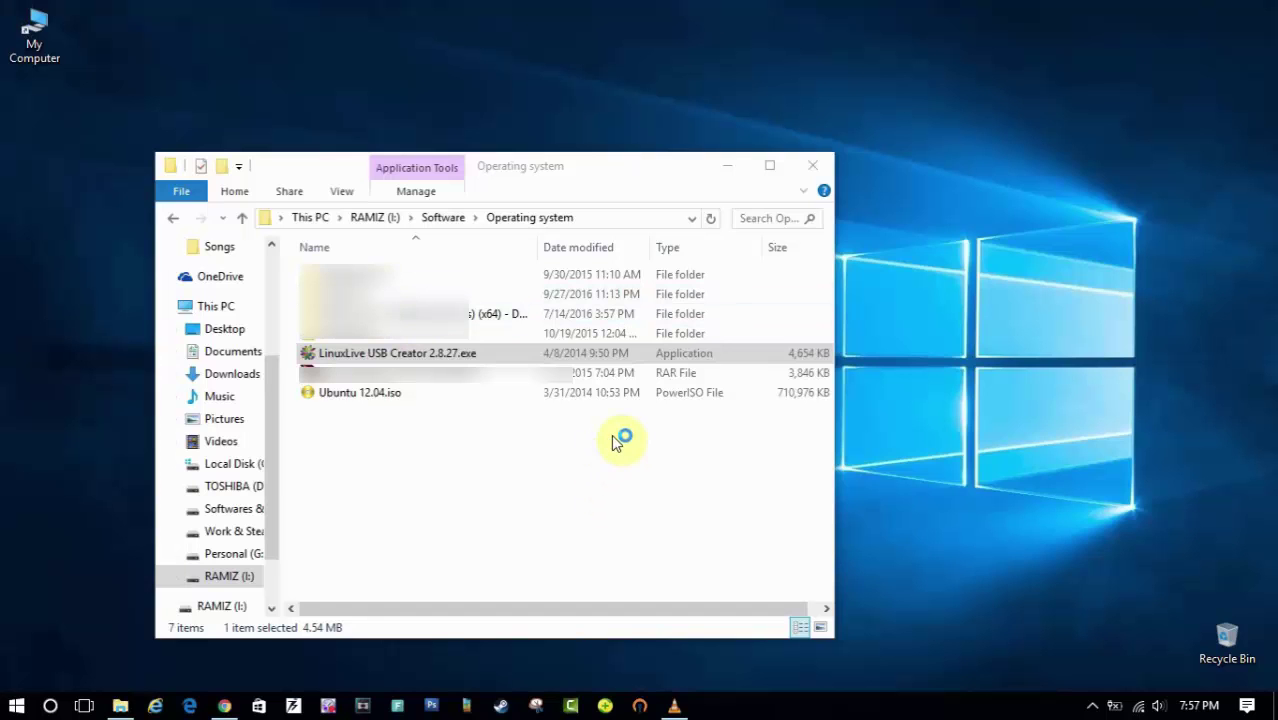
click(714, 447)
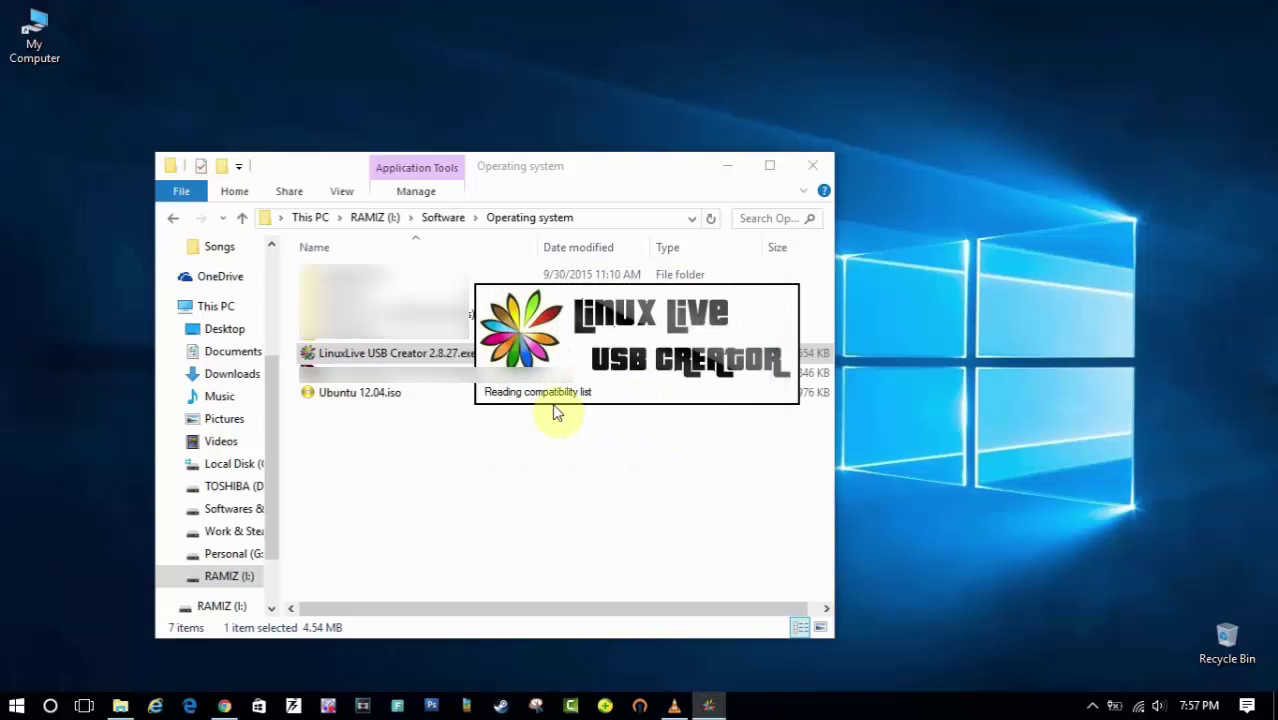
- Close the Operating system folder window and choose D: TOSHIBA - FAT32 - 14.4 GB as the USB key
click(400, 397)
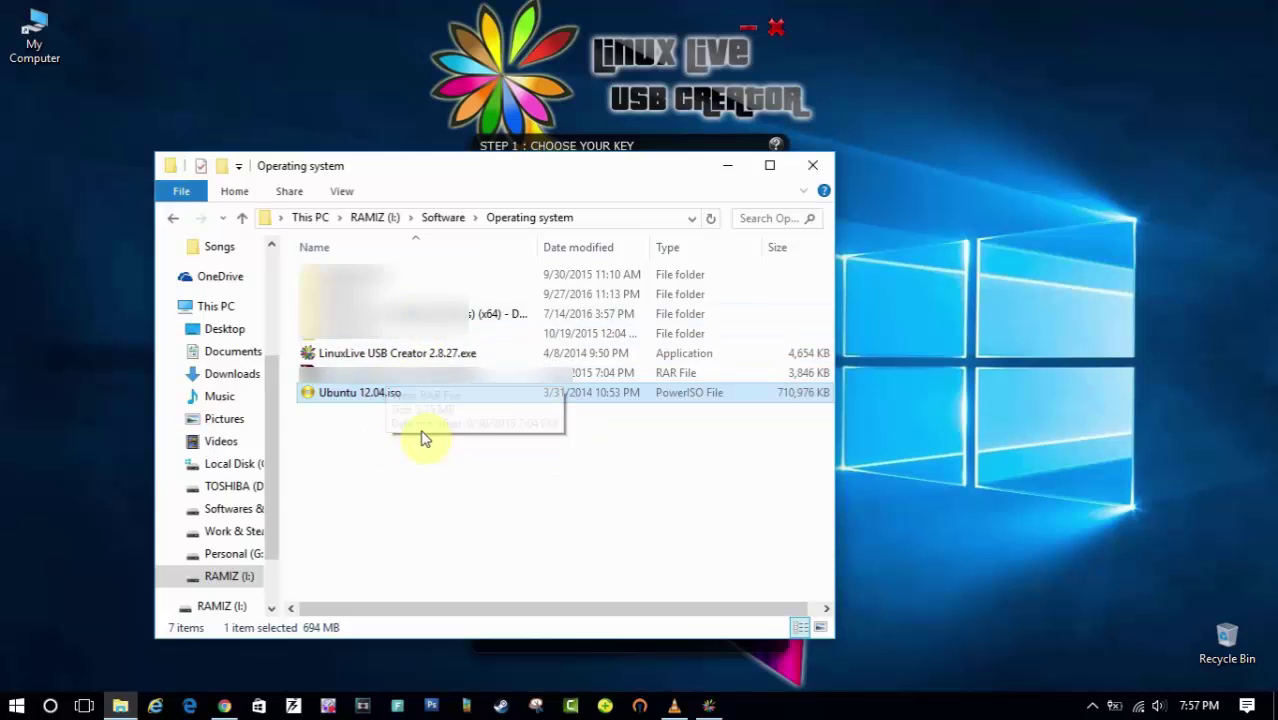
key(alt+F4)
click(607, 190)
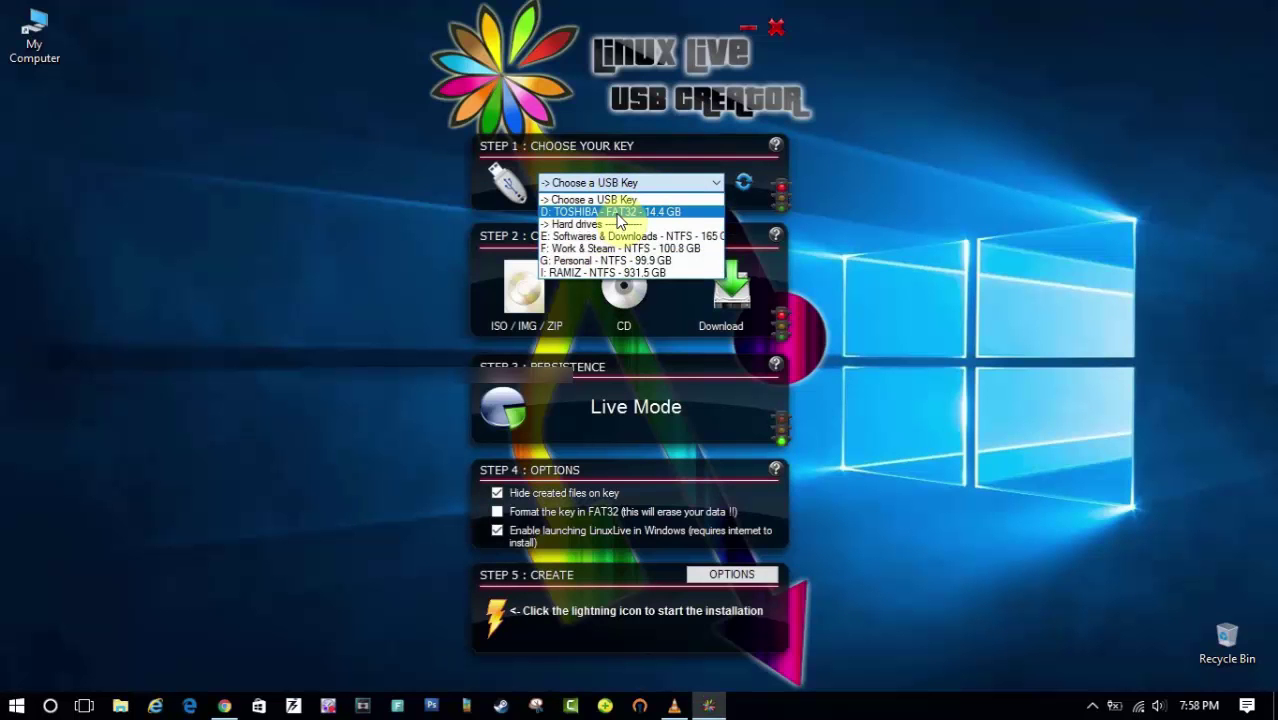
click(620, 213)
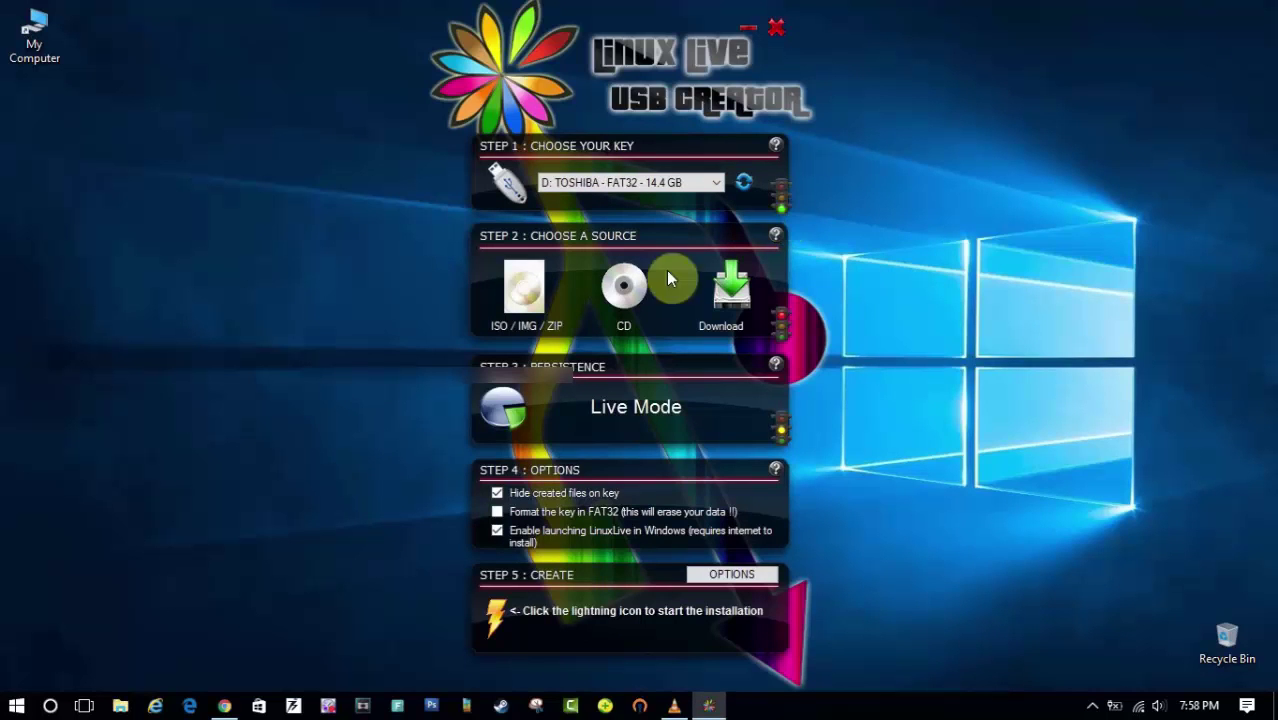
- Load Ubuntu 12.04.iso from the Operating system folder as the Linux source image
click(531, 303)
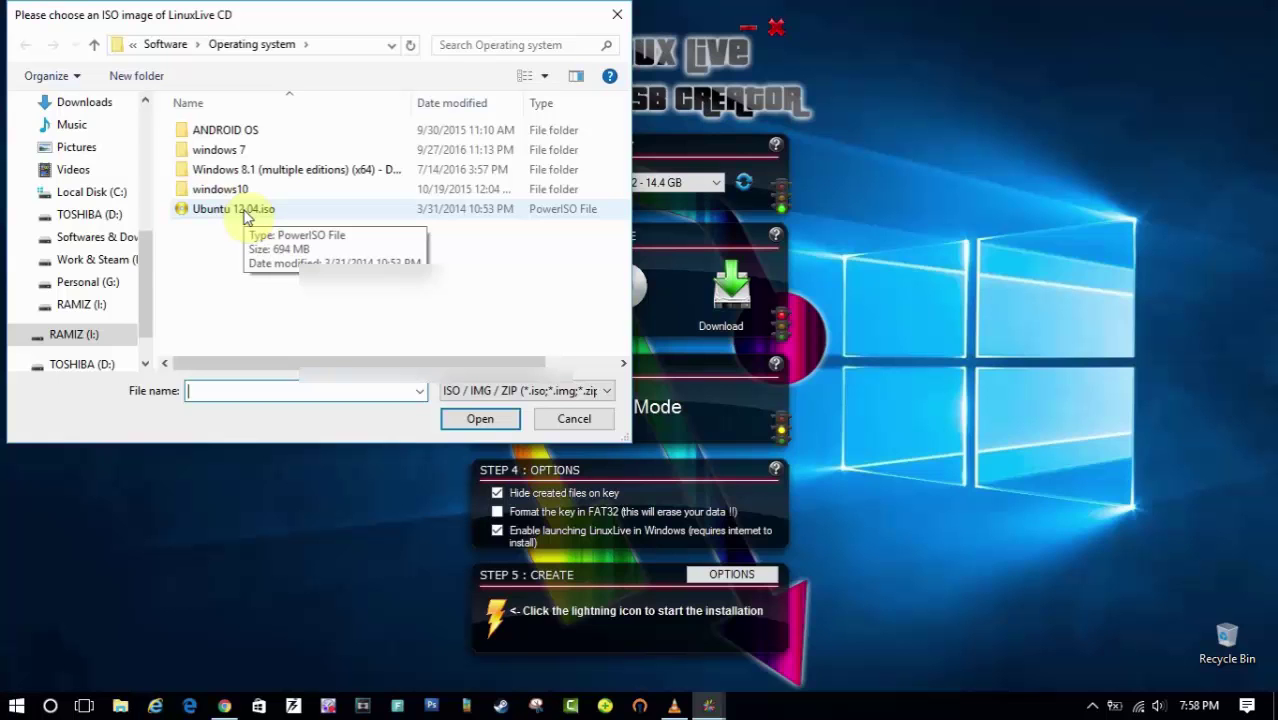
click(247, 212)
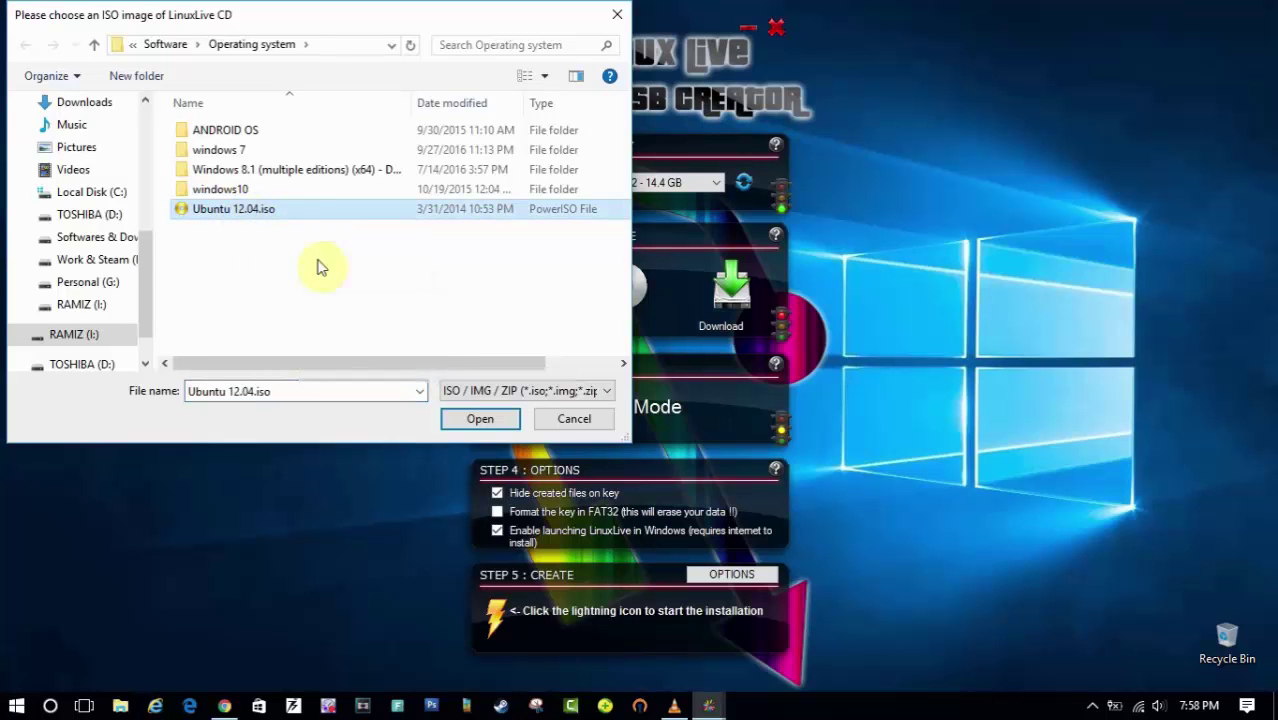
click(478, 418)
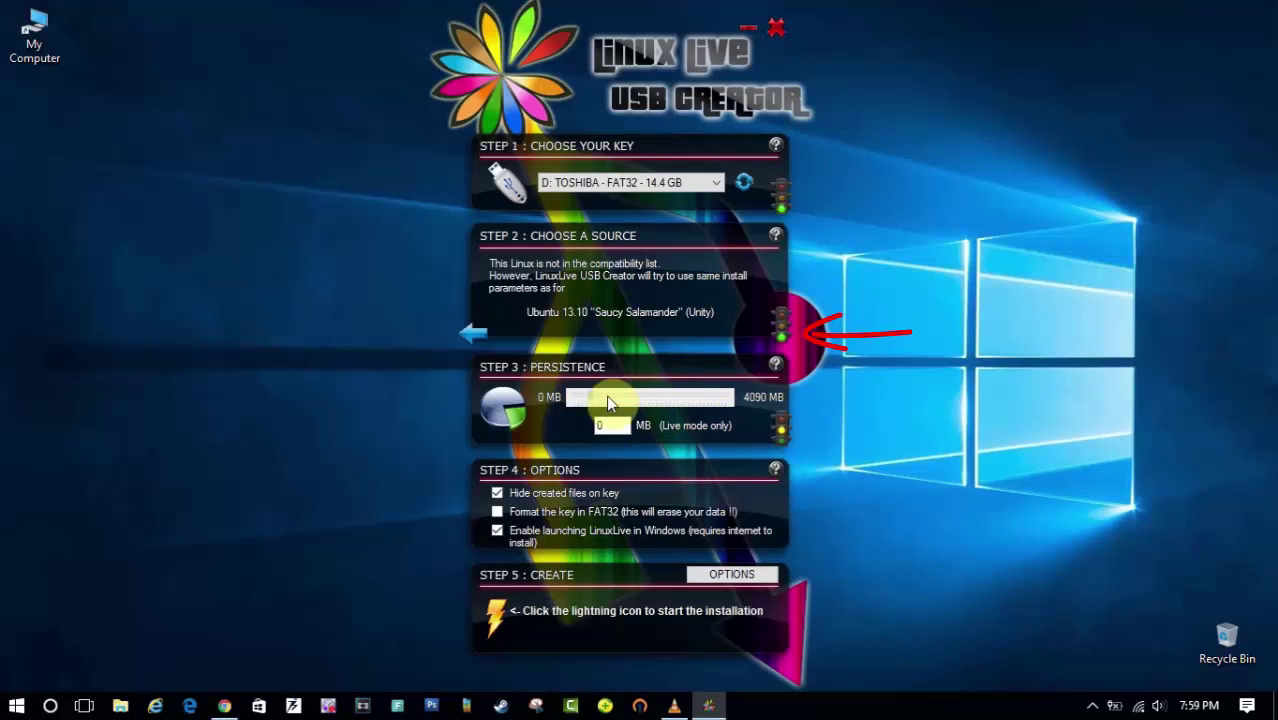
- Set the persistence size to 4090 MB and start creating the live USB
drag(709, 401, 753, 400)
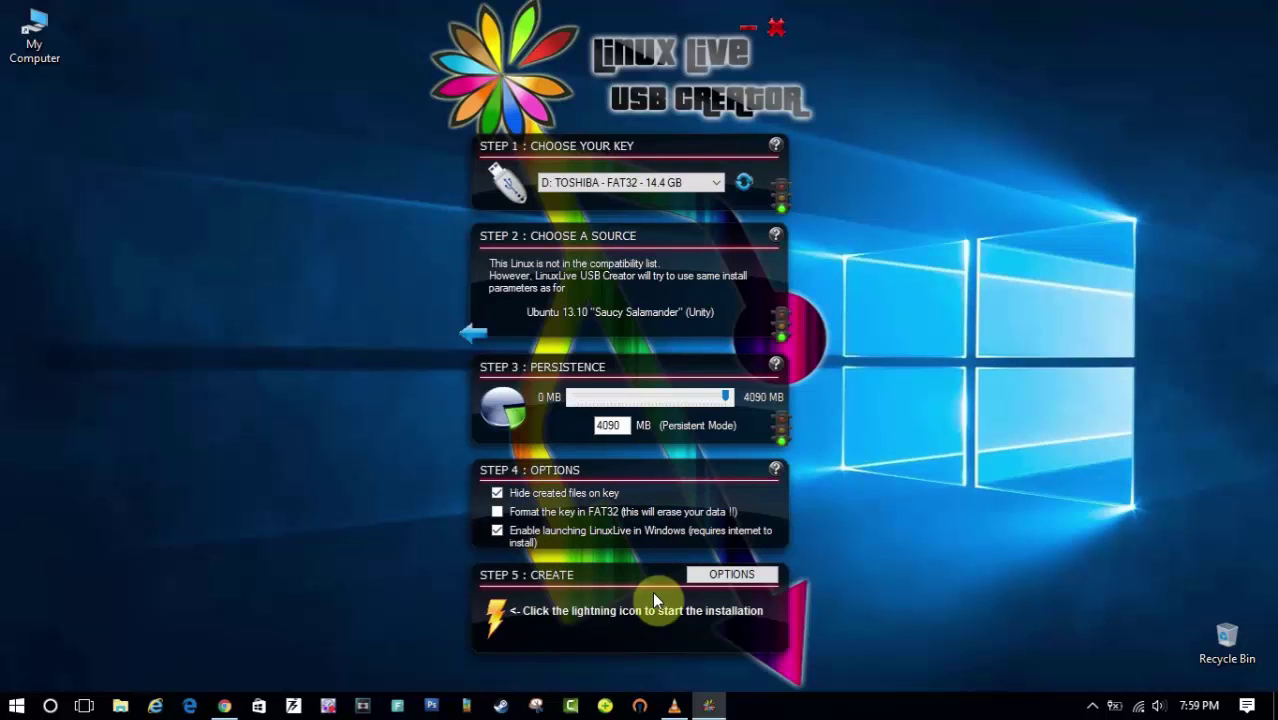
click(498, 617)
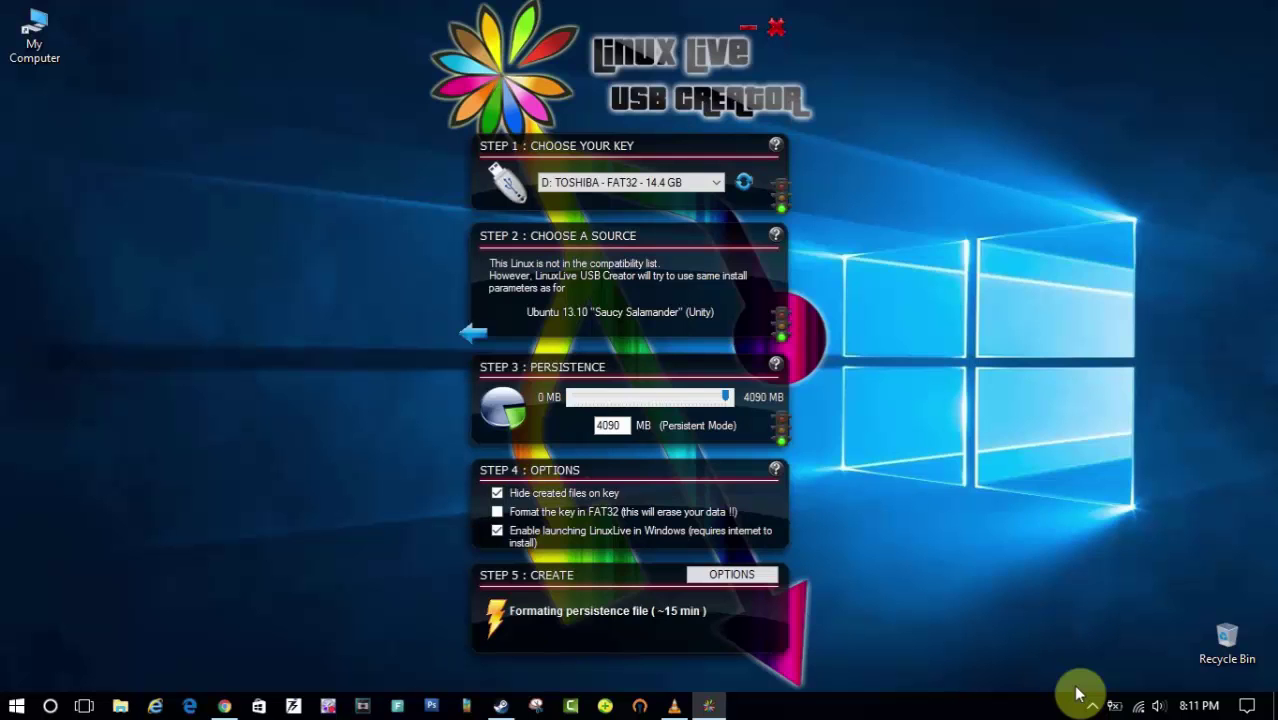
click(1090, 704)
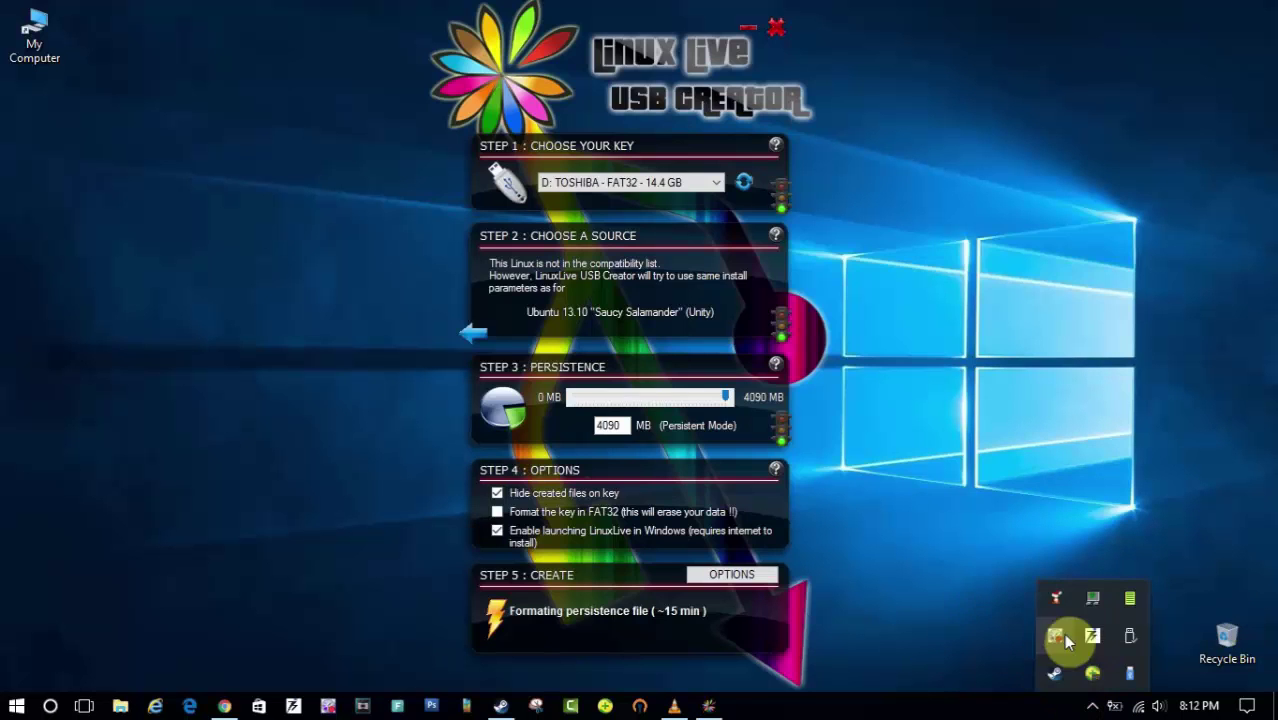
click(1092, 705)
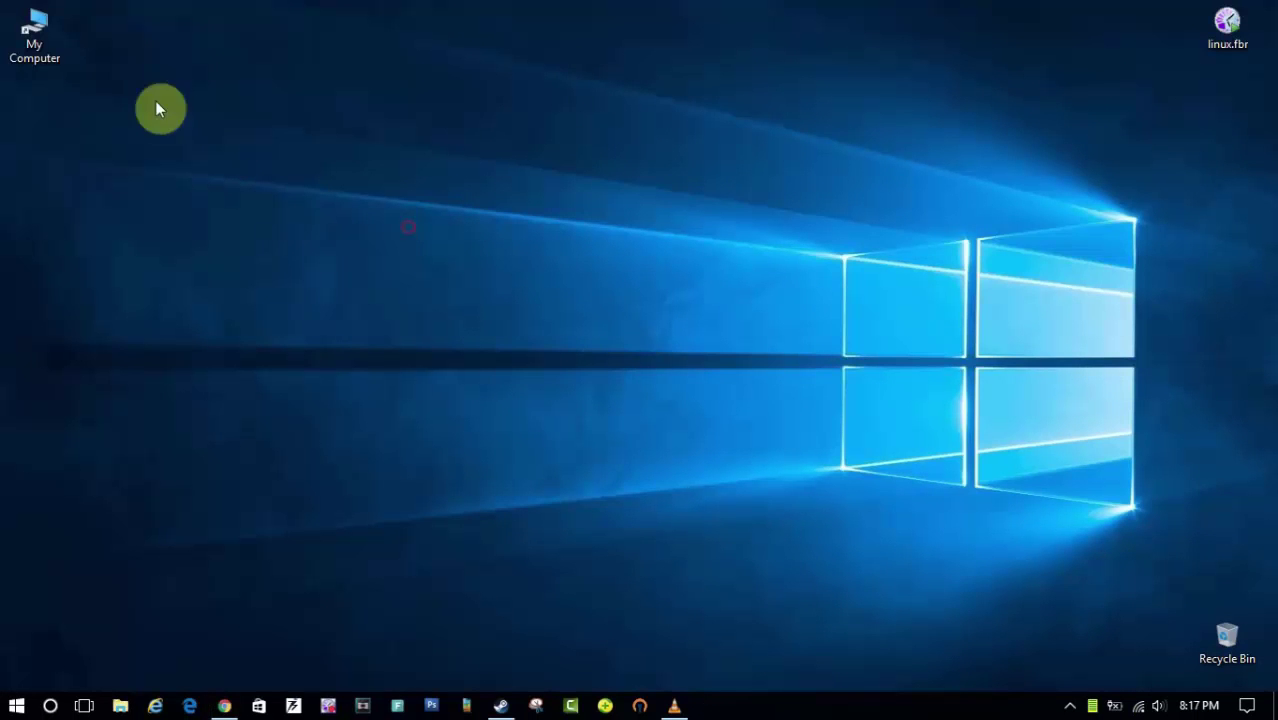
- Examine the VirtualBox and Portable-VirtualBox folders on the TOSHIBA (D:) drive, and close the file window
double_click(36, 50)
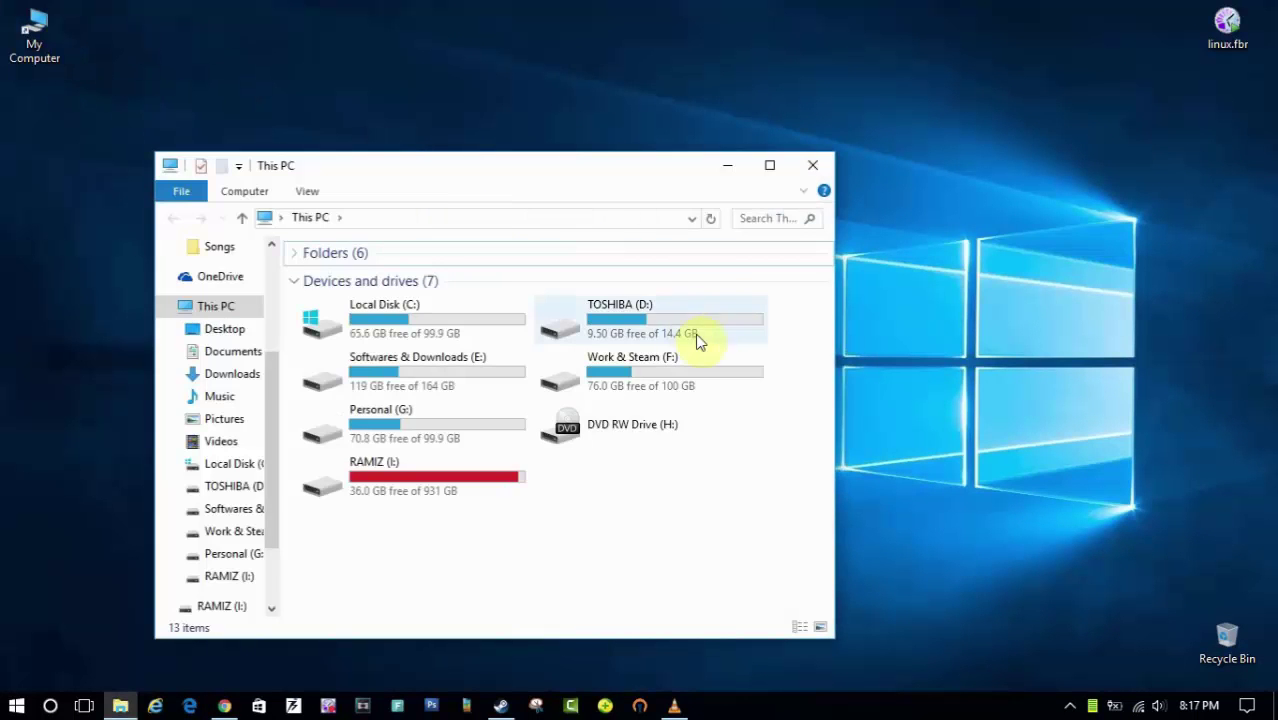
click(634, 326)
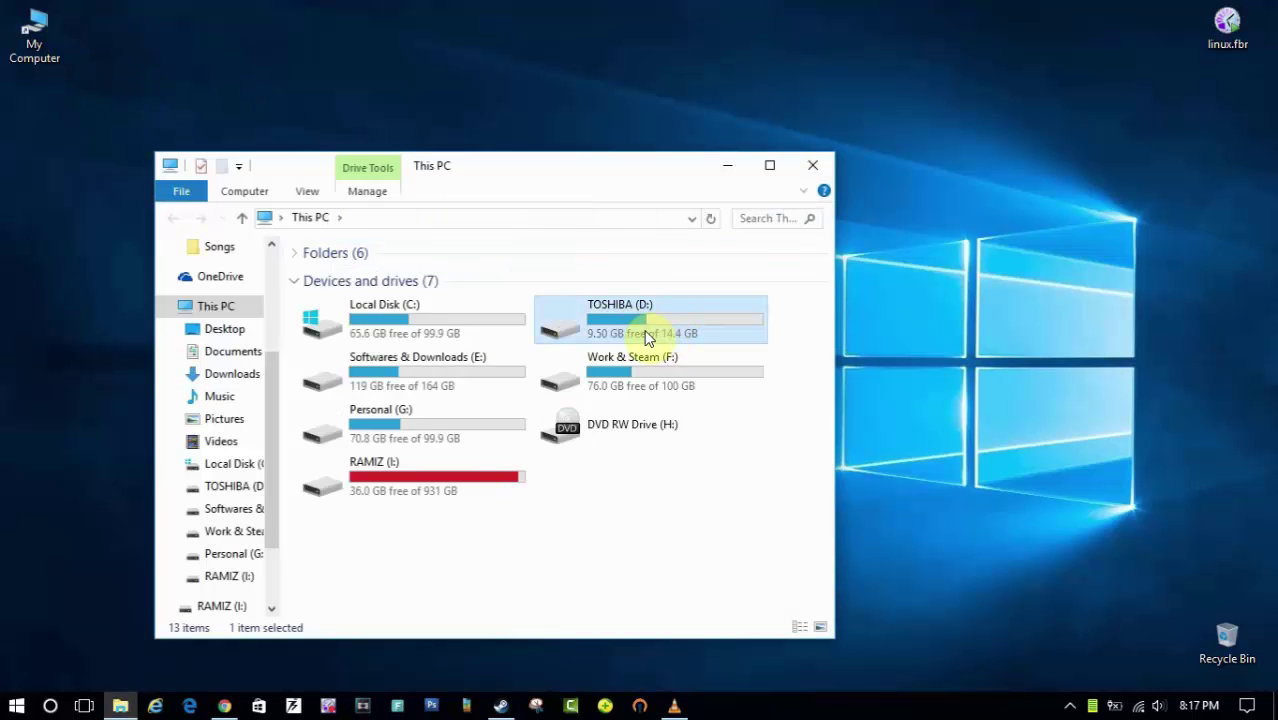
double_click(647, 337)
double_click(402, 274)
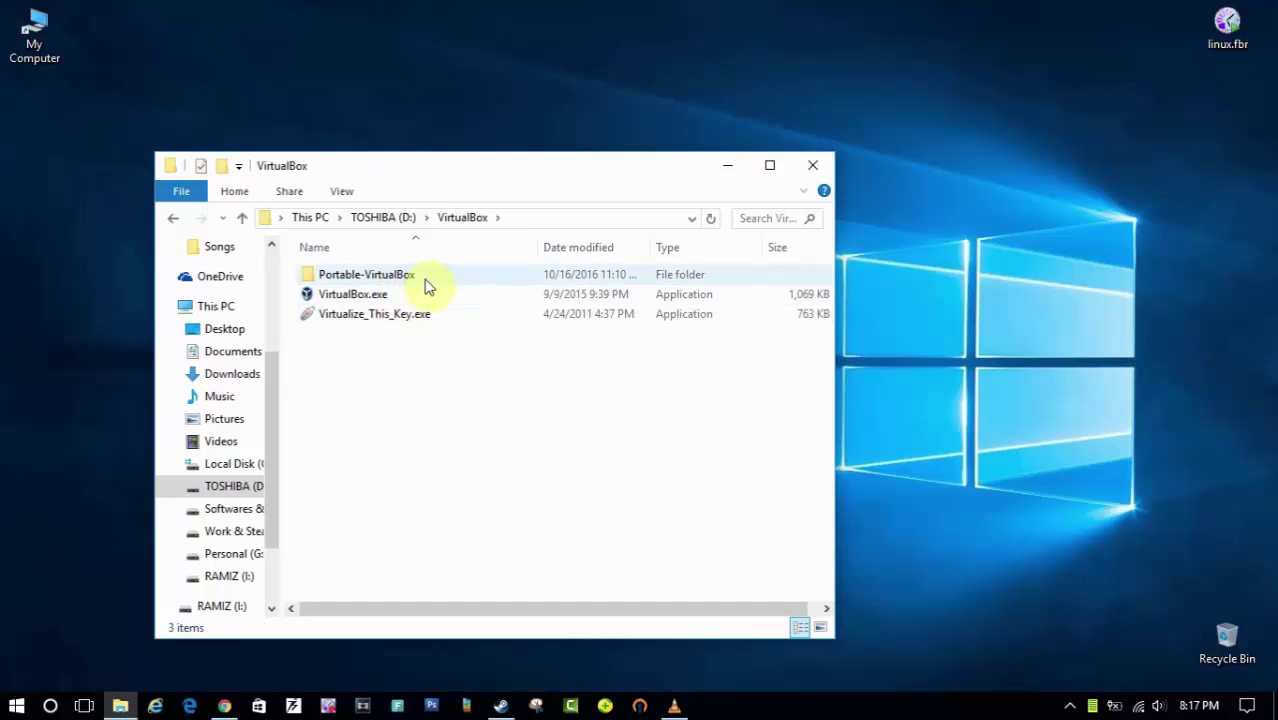
double_click(424, 279)
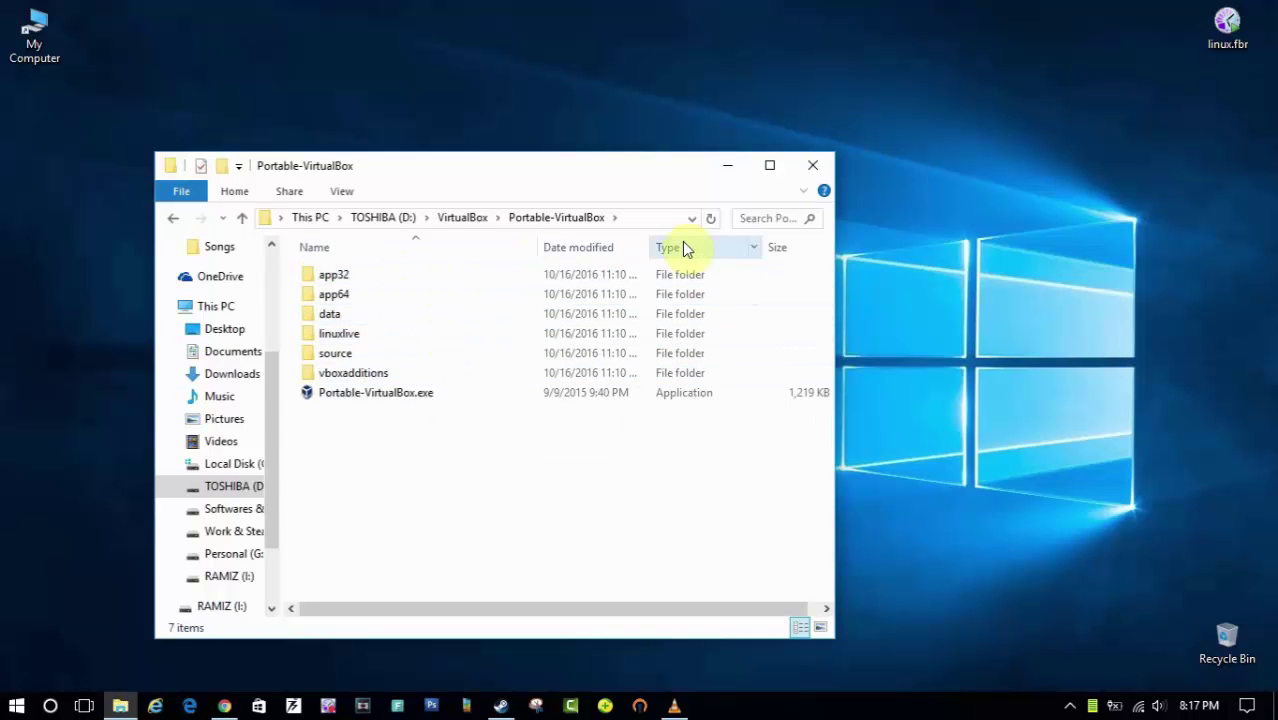
click(814, 167)
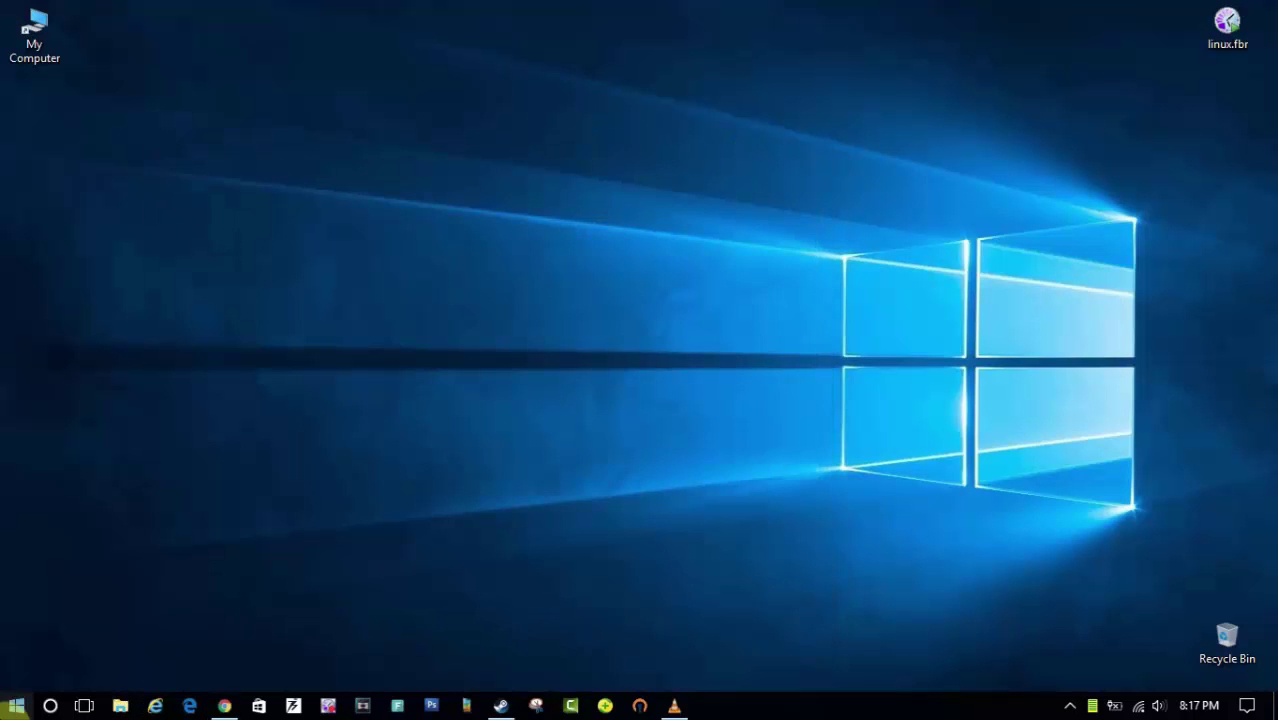
- Restart the computer and open the boot options during startup
click(16, 706)
click(22, 669)
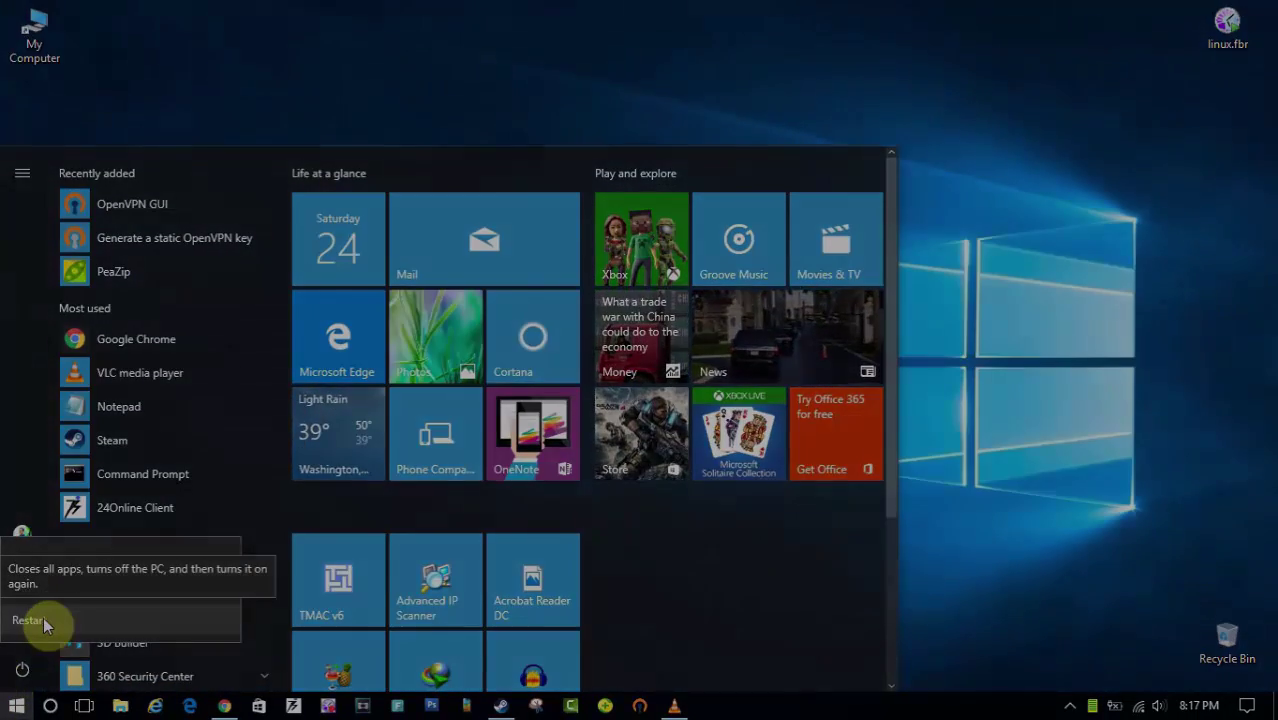
click(43, 619)
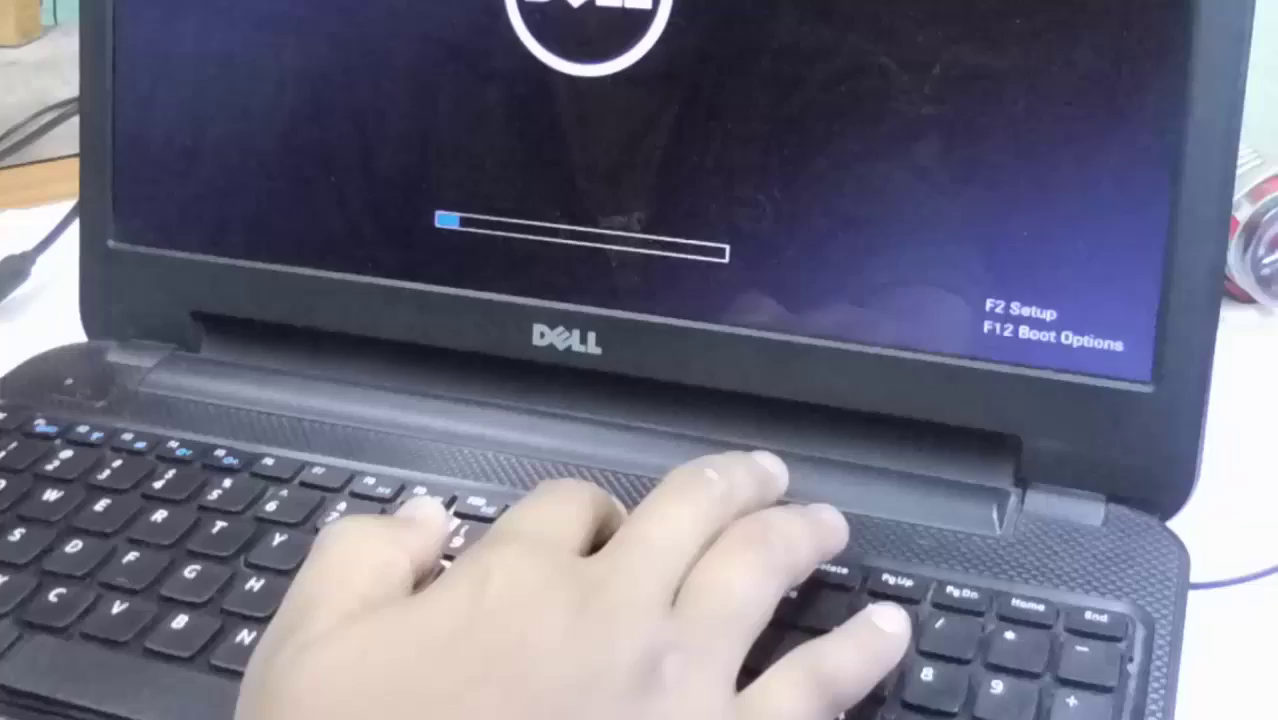
key(F12)
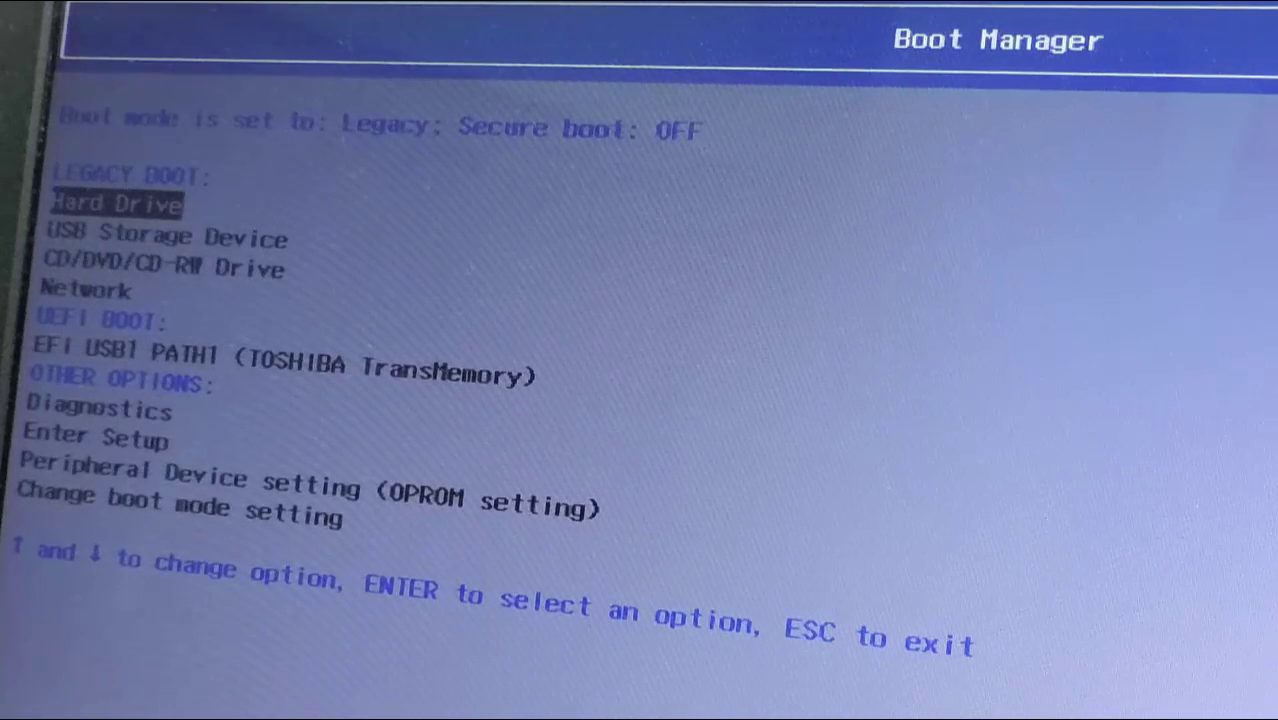
- Boot from EFI USB1 PATH1 (TOSHIBA TransMemory) in the Boot Manager
key(Down)
key(Down)
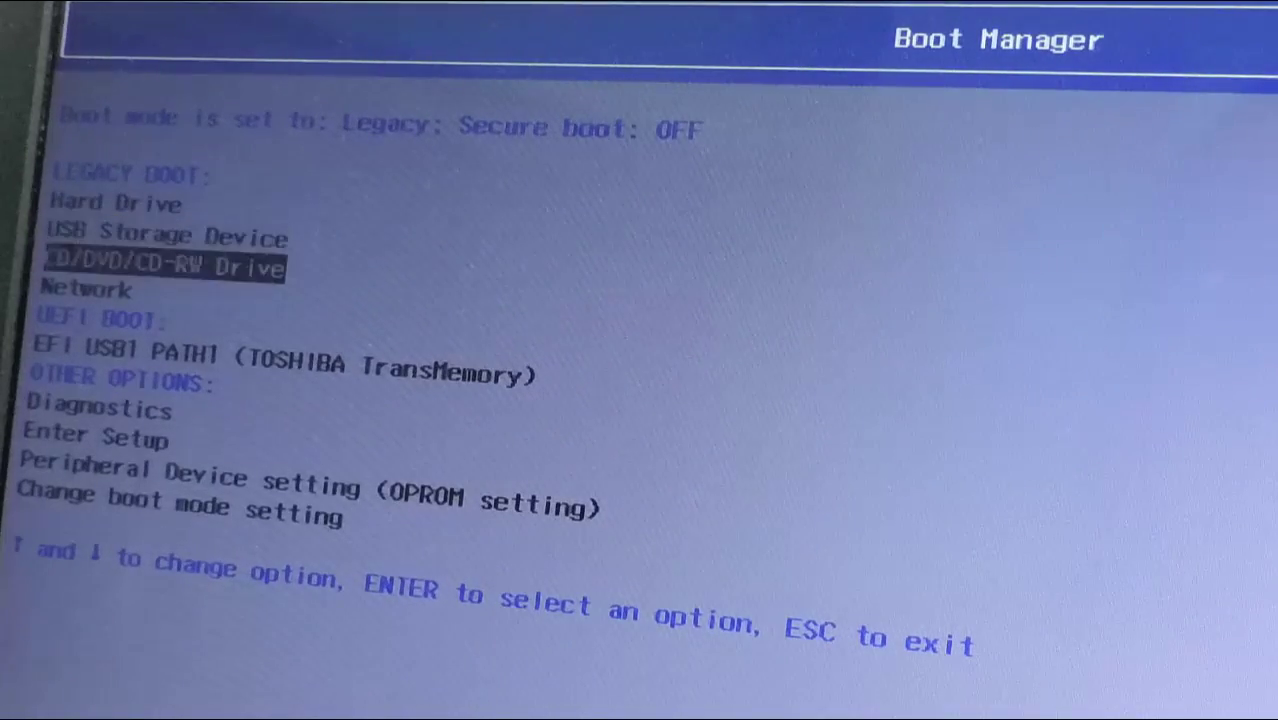
key(Up)
key(Down)
key(Down)
key(Down)
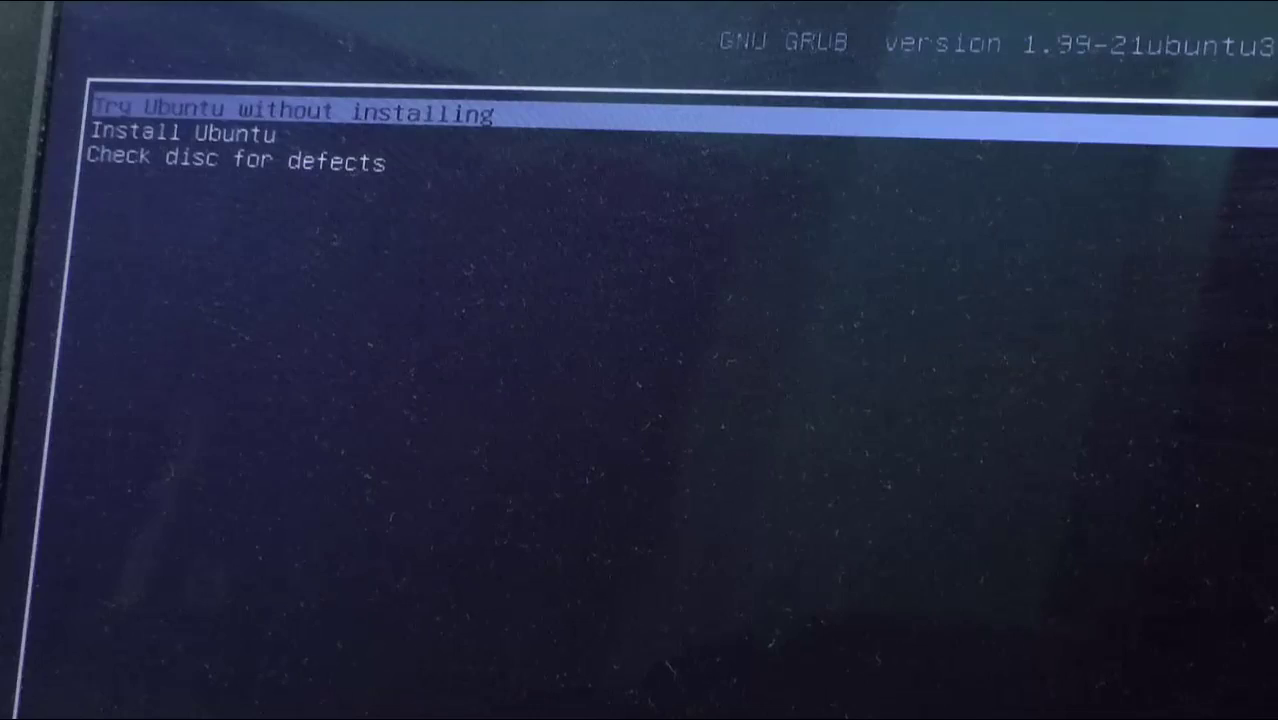
- Start the live session from the GRUB list with Try Ubuntu without installing
key(Down)
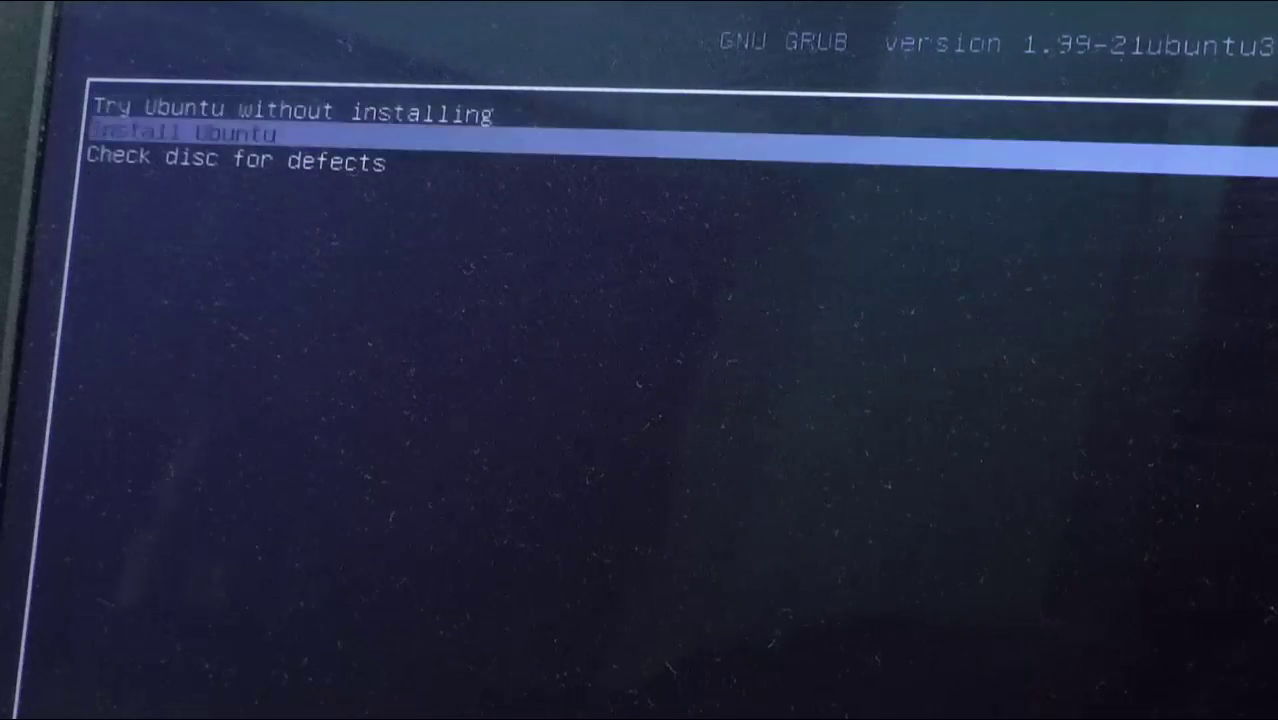
key(Up)
key(Down)
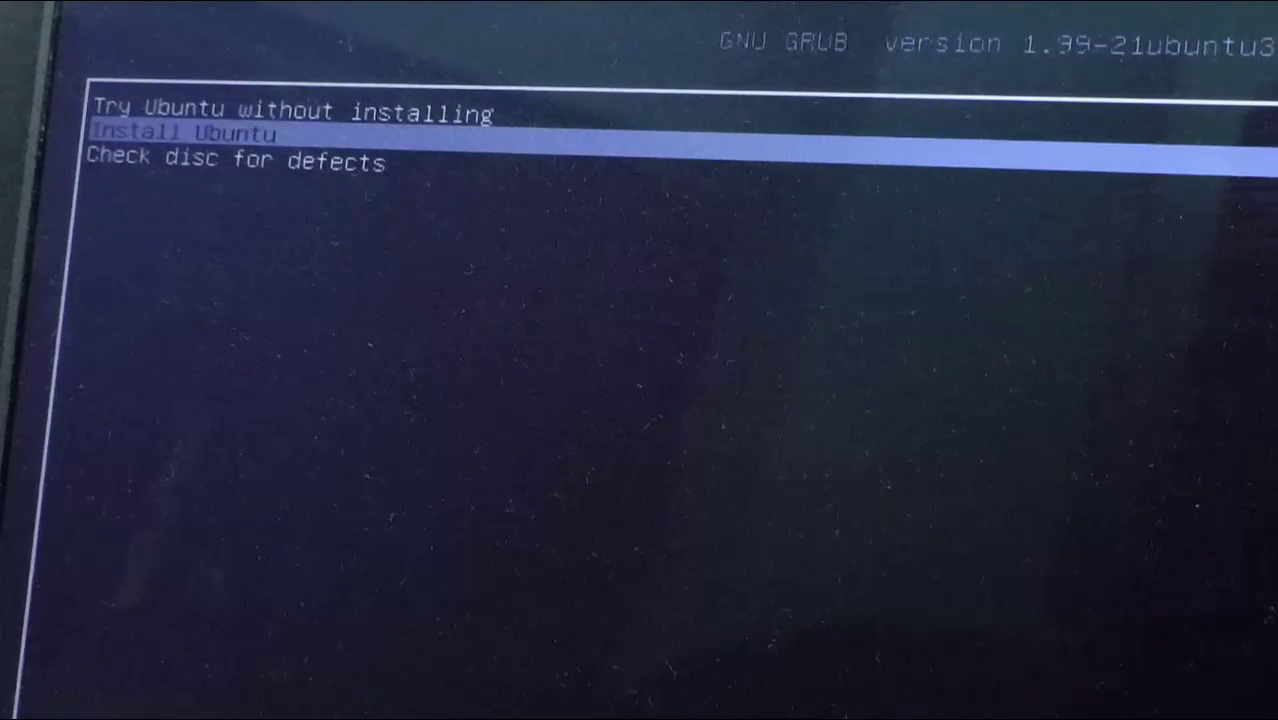
key(Down)
key(Up)
key(Up)
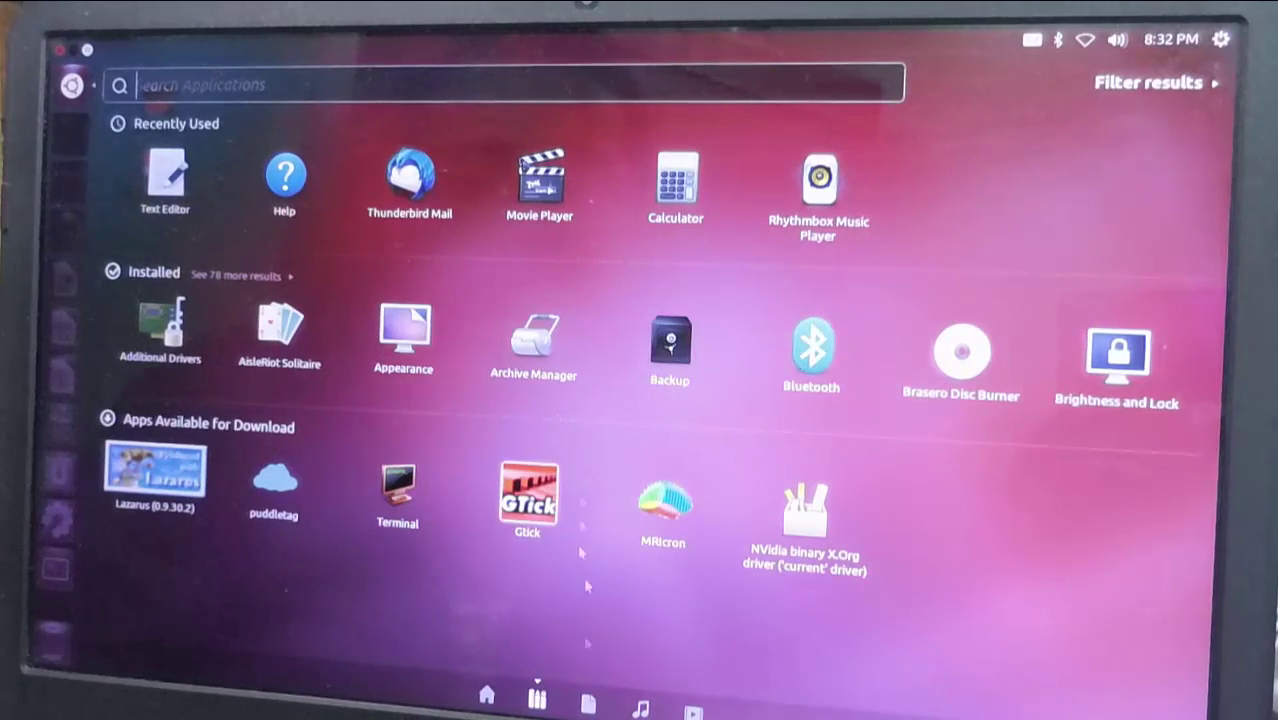
- View the files and folders section of the Dash, and close the System Settings window
click(588, 700)
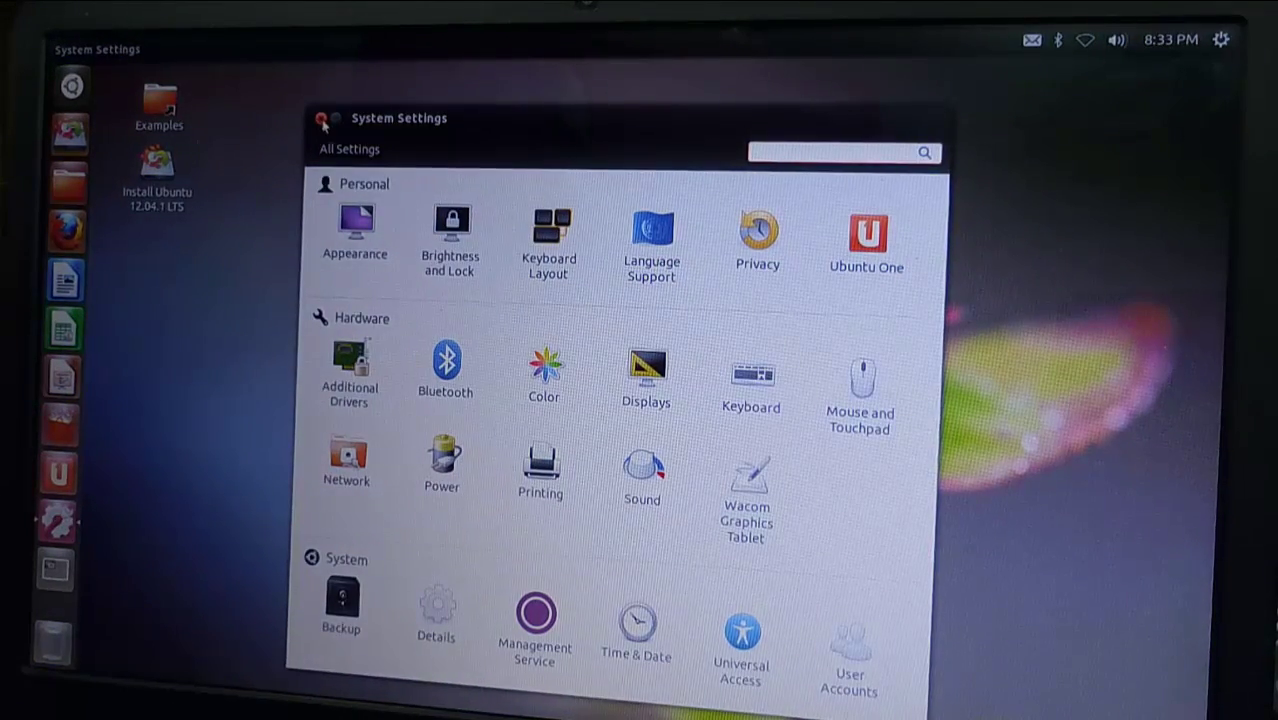
click(321, 119)
- Shut down the Ubuntu live session and confirm closing all programs
click(1222, 40)
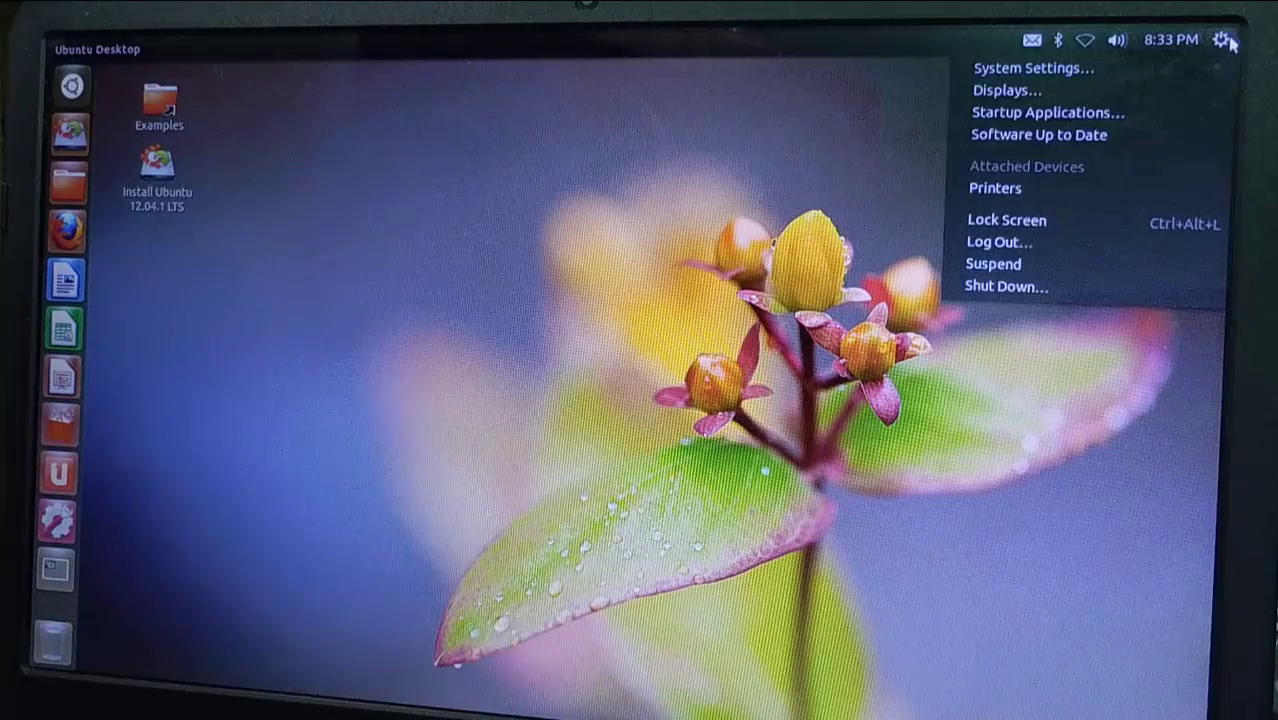
click(1091, 294)
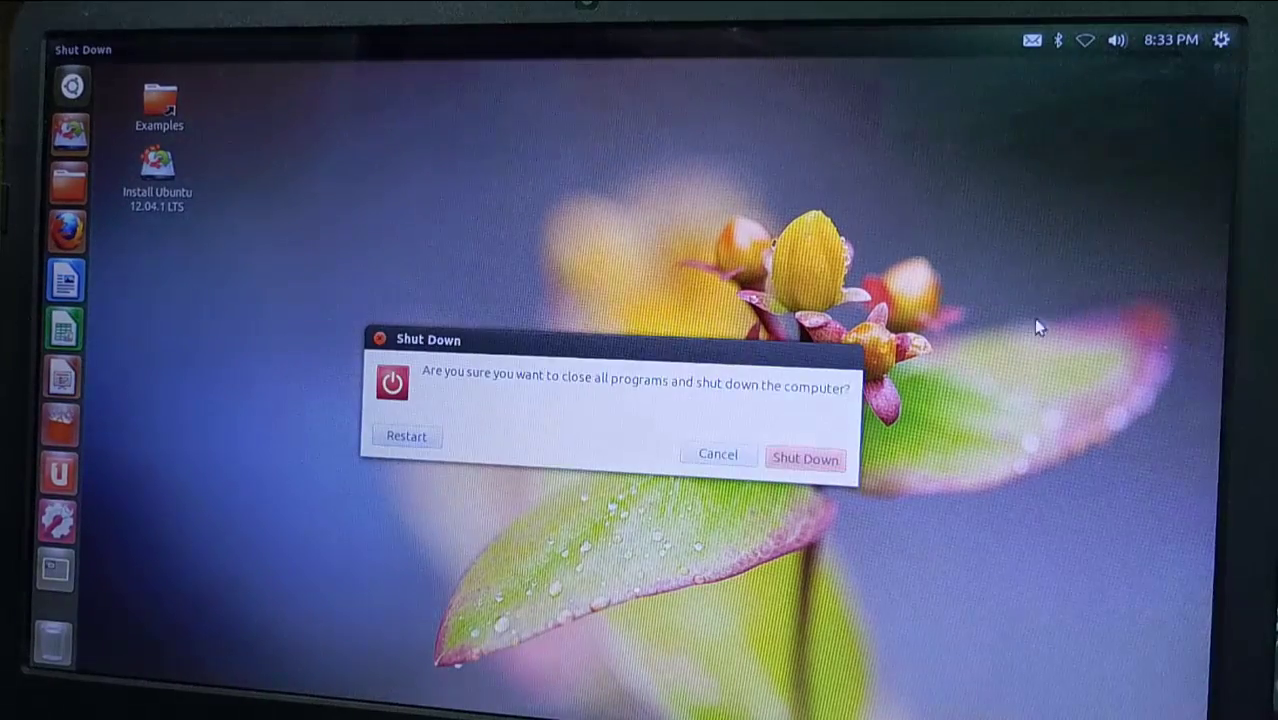
click(785, 466)
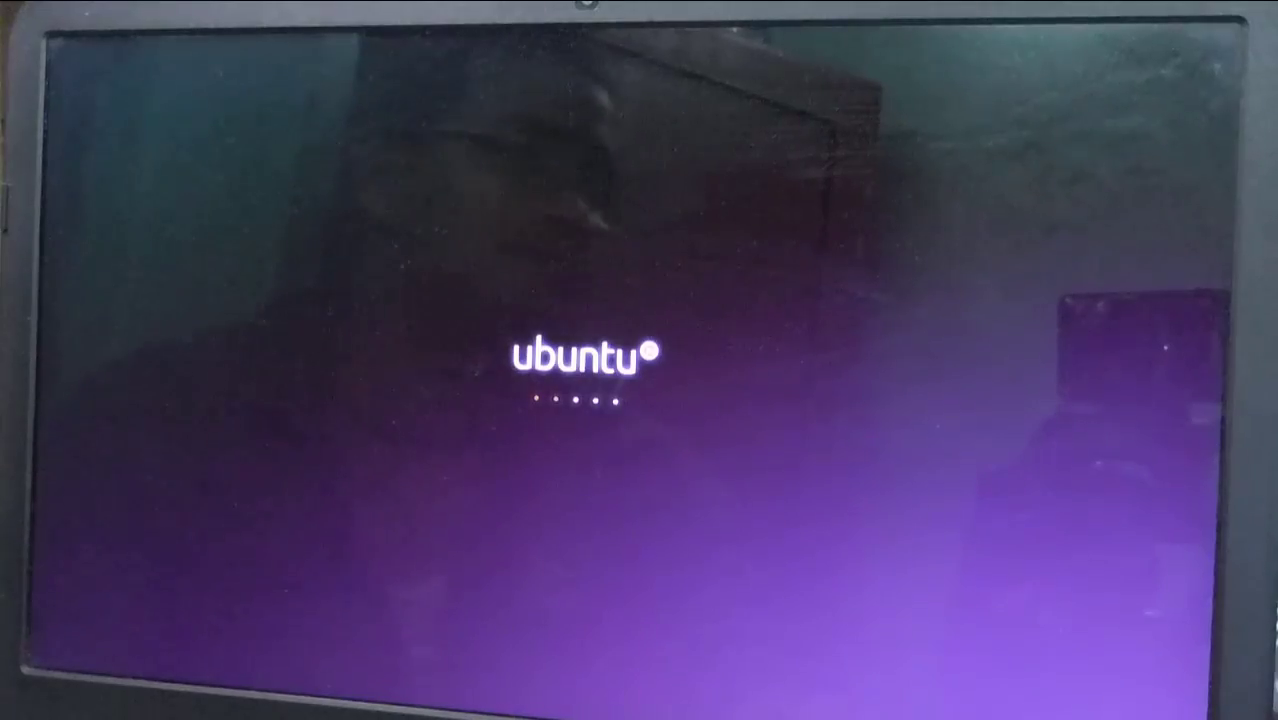